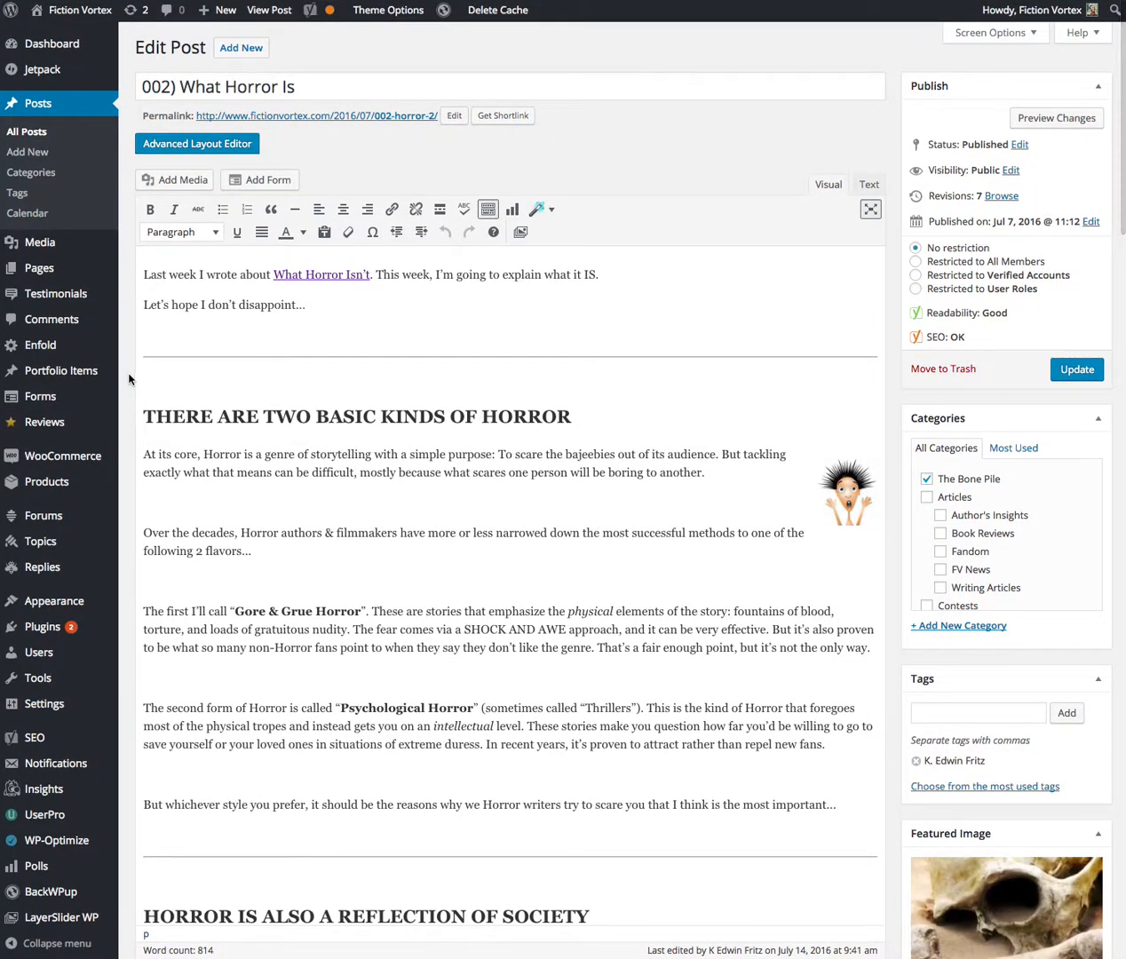
# Copy the post's entire body text, from "Last week I wrote about" down to the closing quote
pyautogui.scroll(-1, 128, 377)
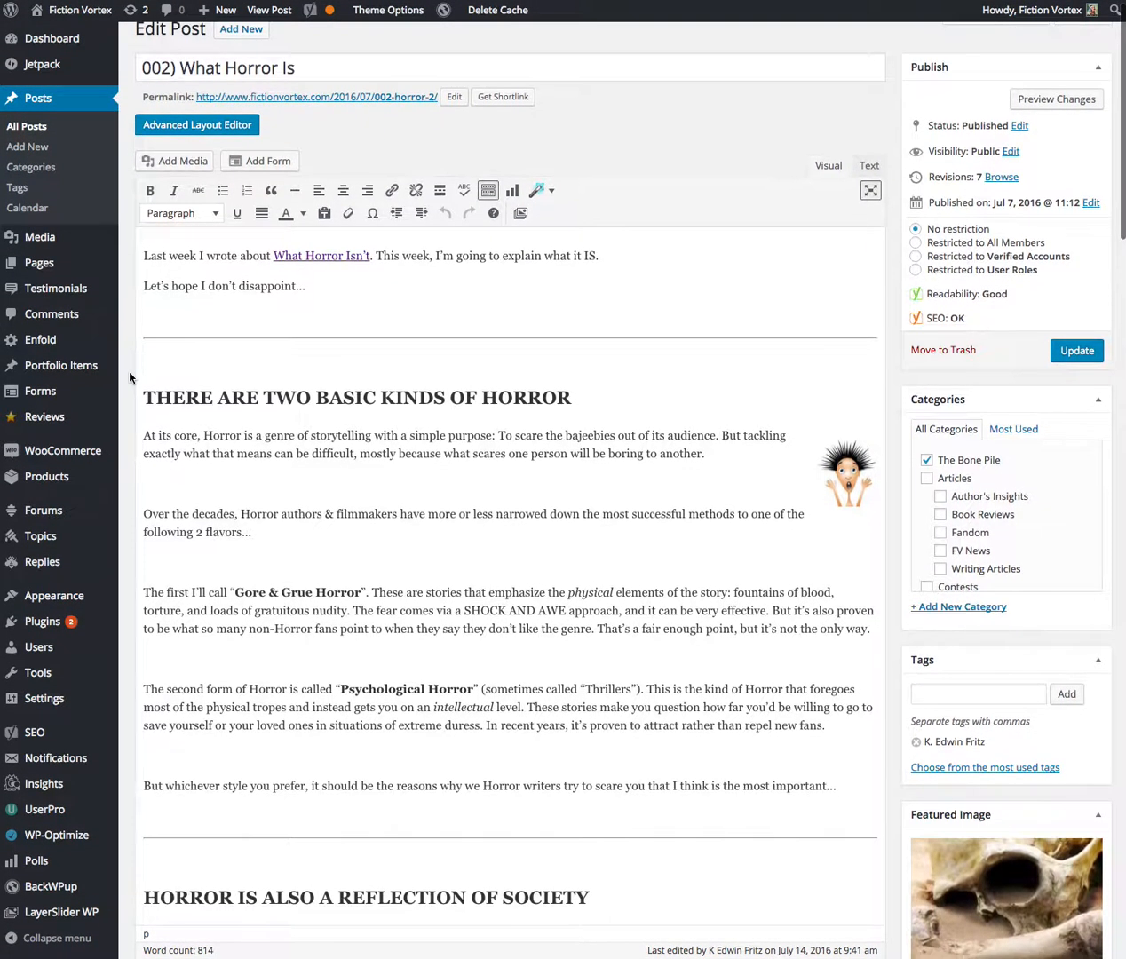
pyautogui.scroll(1, 128, 377)
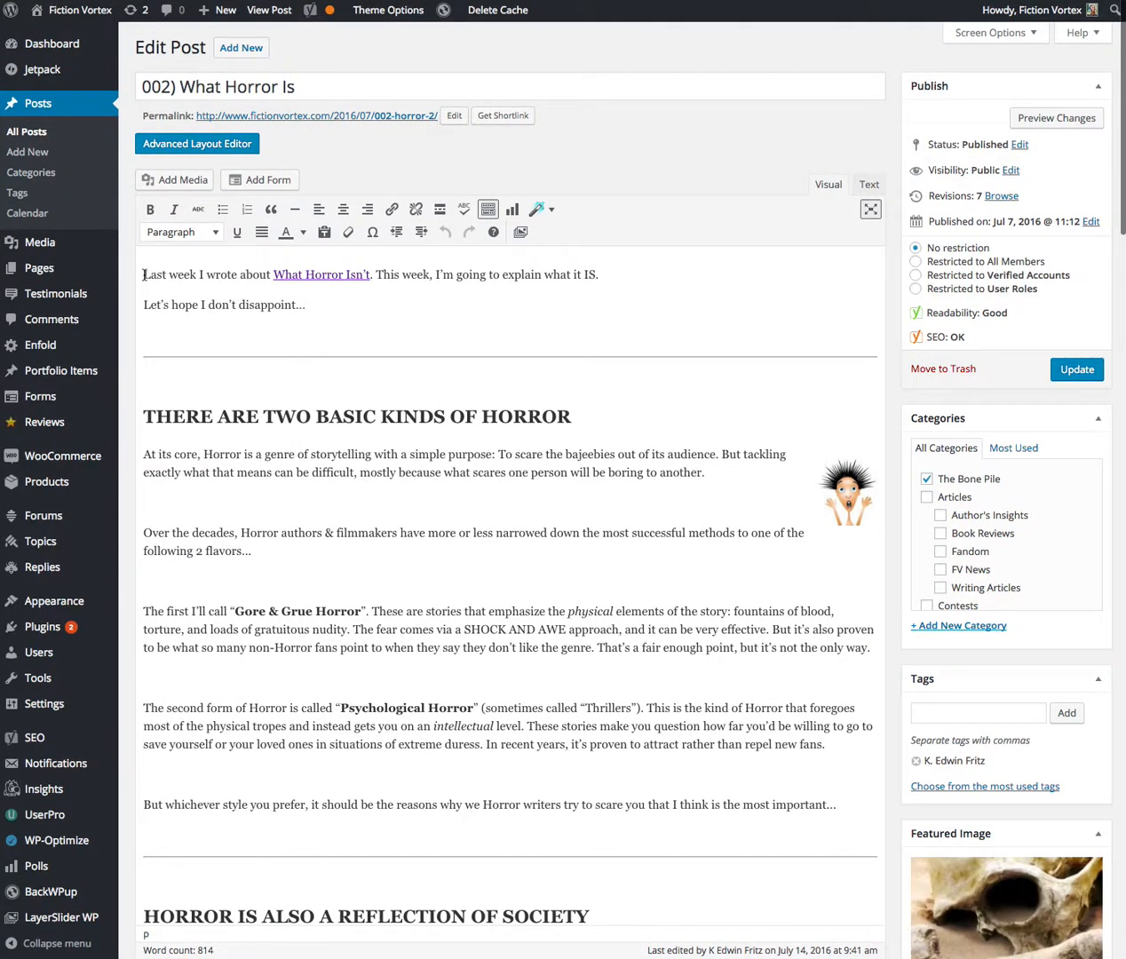
pyautogui.moveTo(143, 275); pyautogui.dragTo(415, 522)
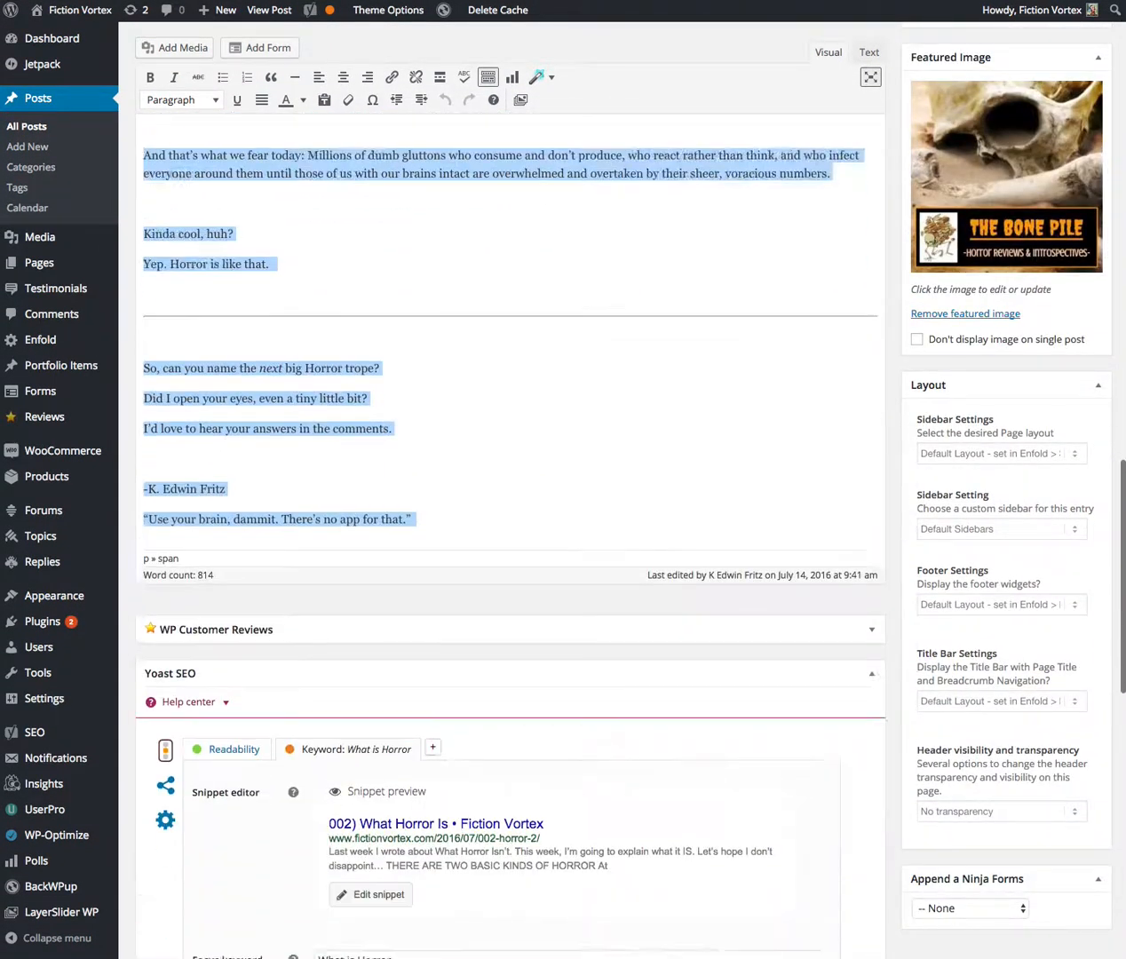
pyautogui.scroll(-2, 657, 793)
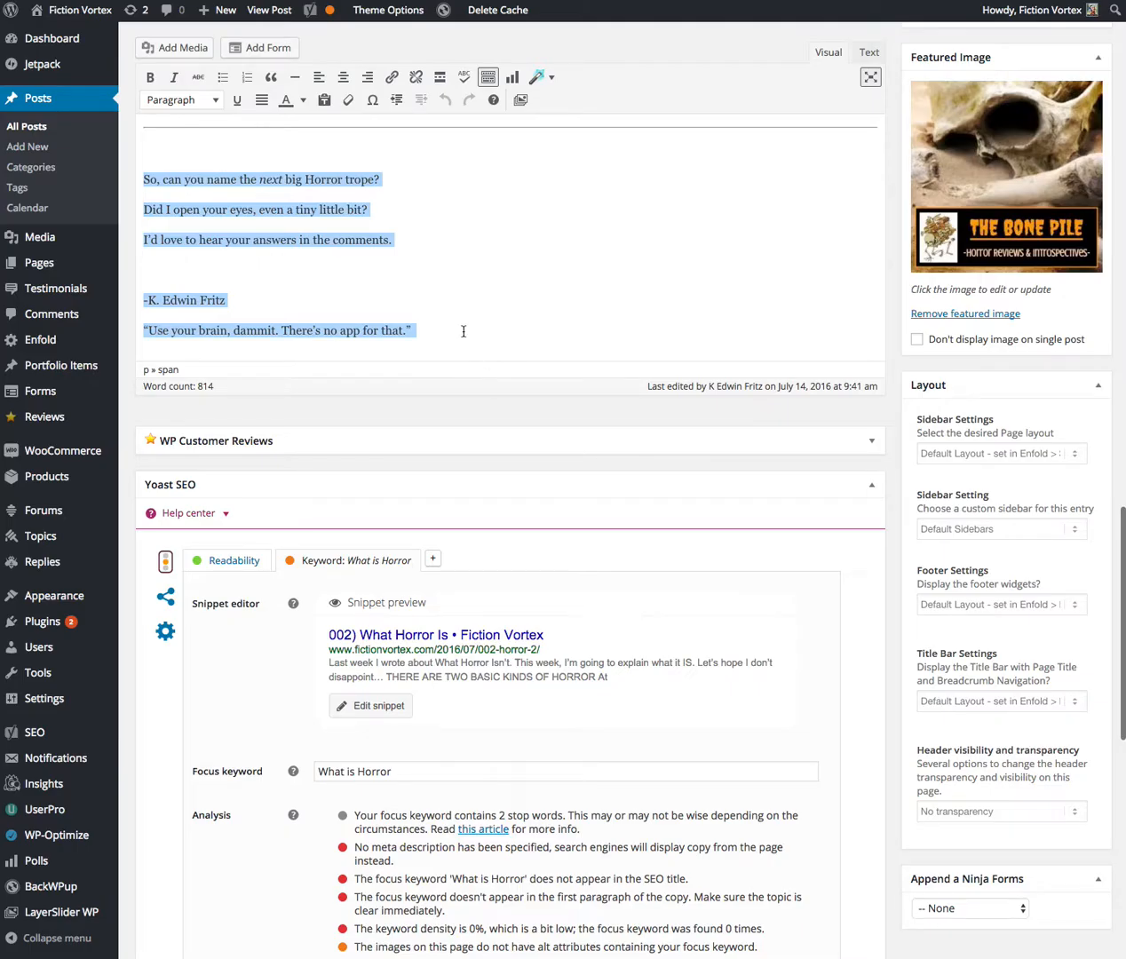
pyautogui.scroll(15, 463, 330)
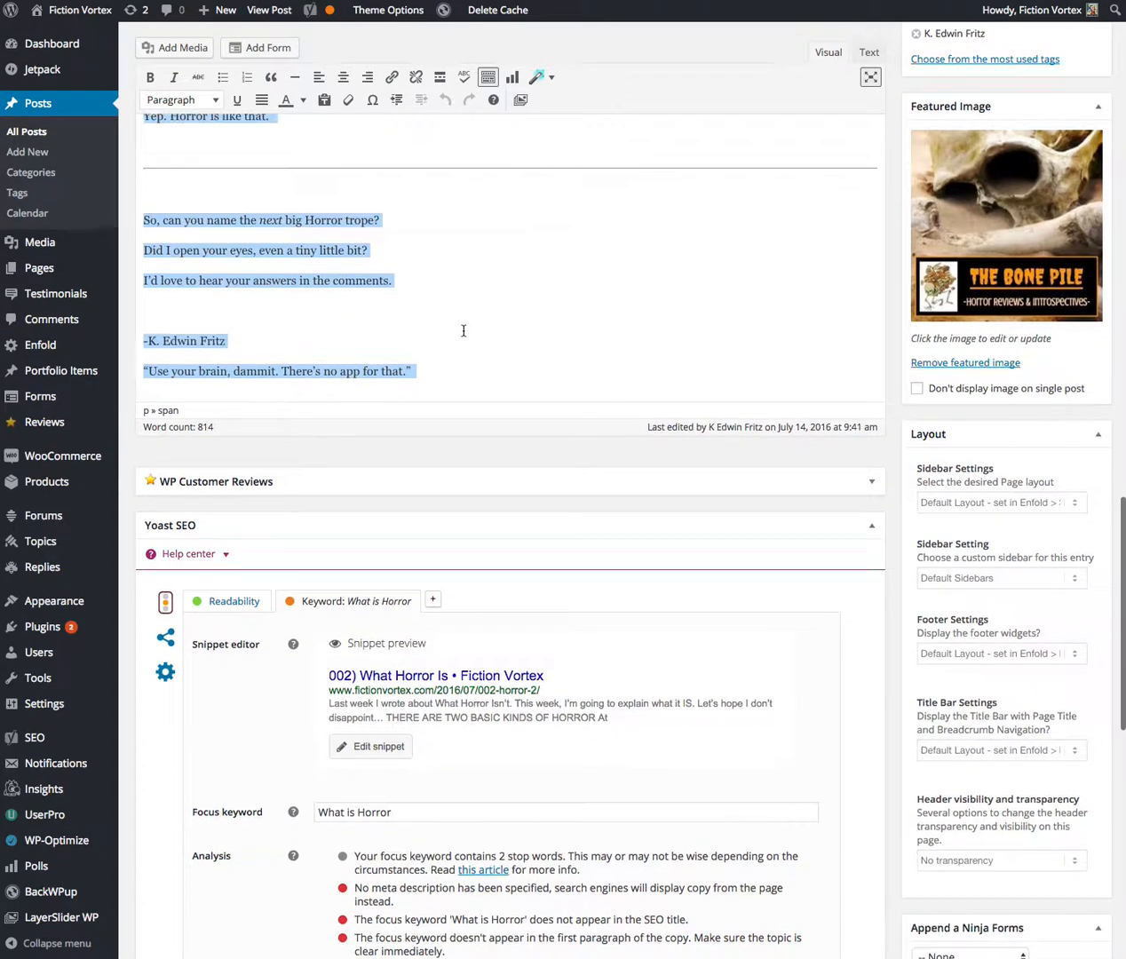
pyautogui.scroll(15, 463, 330)
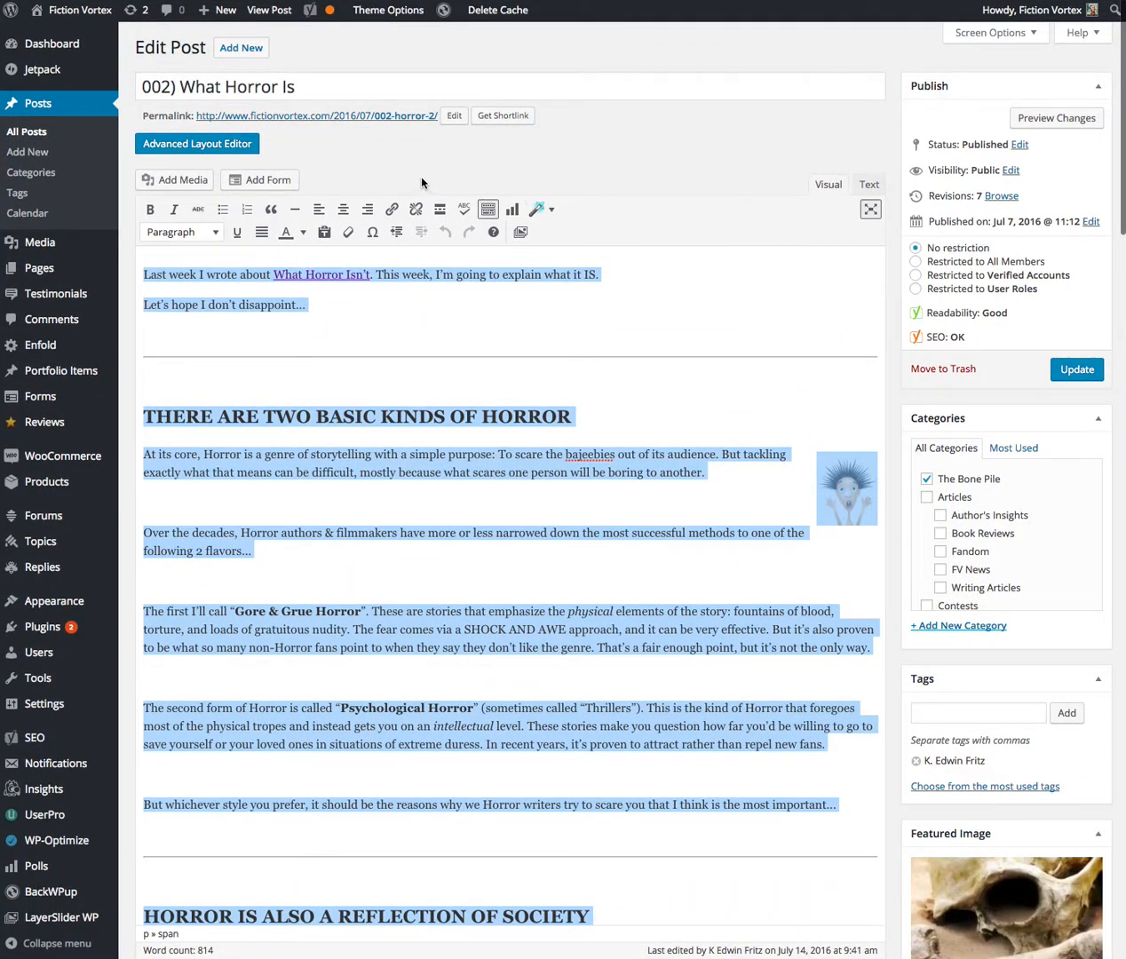
# Switch the post to the Advanced Layout Editor and delete the single text block holding the old content
pyautogui.click(211, 146)
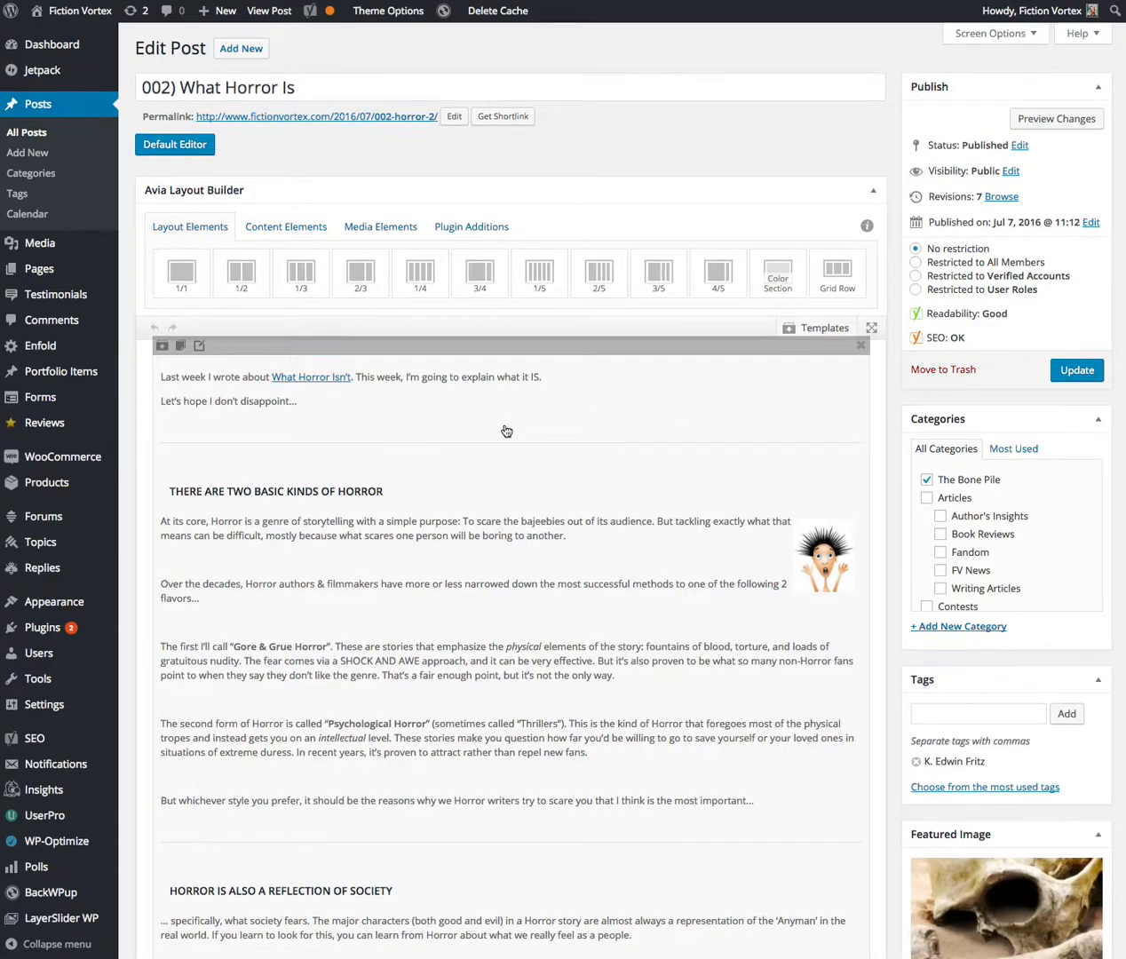
pyautogui.scroll(-3, 508, 431)
pyautogui.scroll(-18, 510, 429)
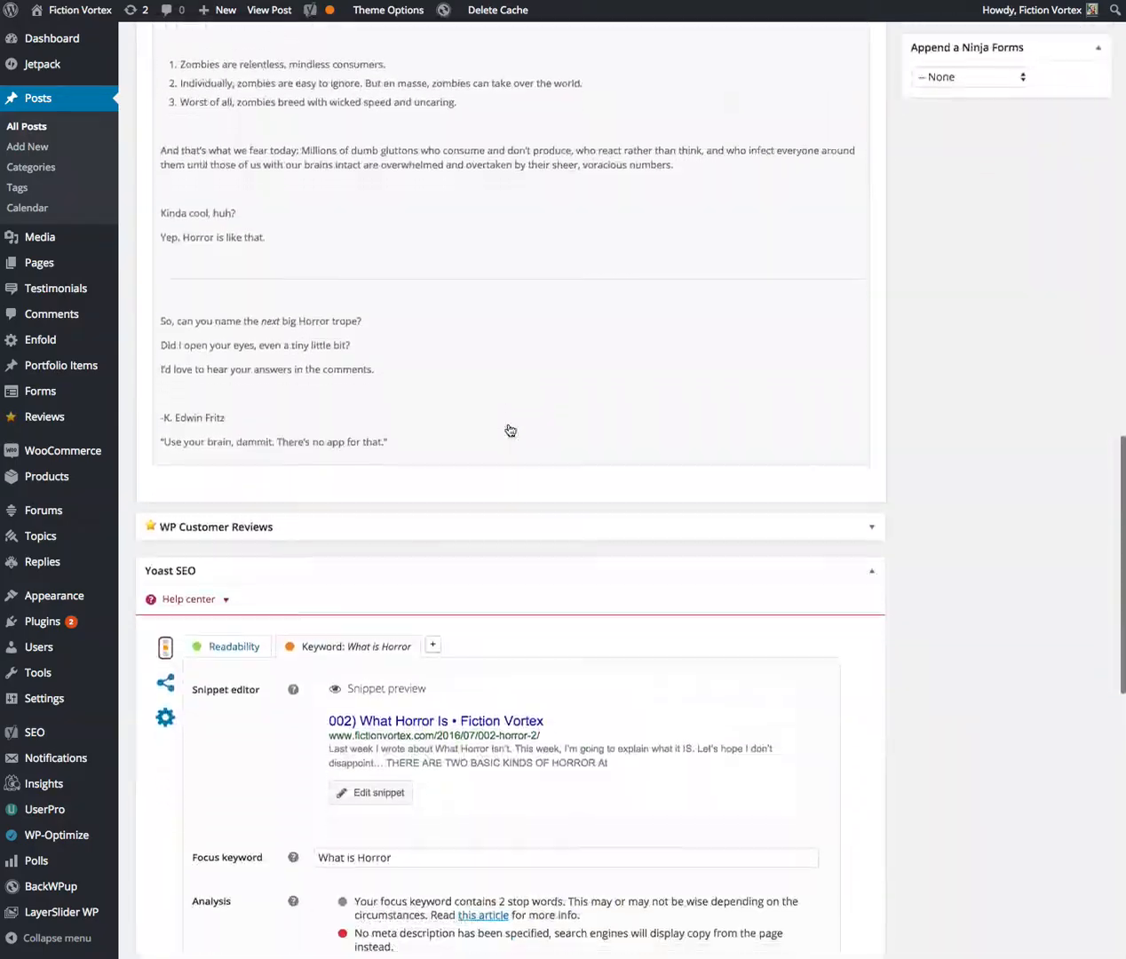
pyautogui.scroll(15, 509, 430)
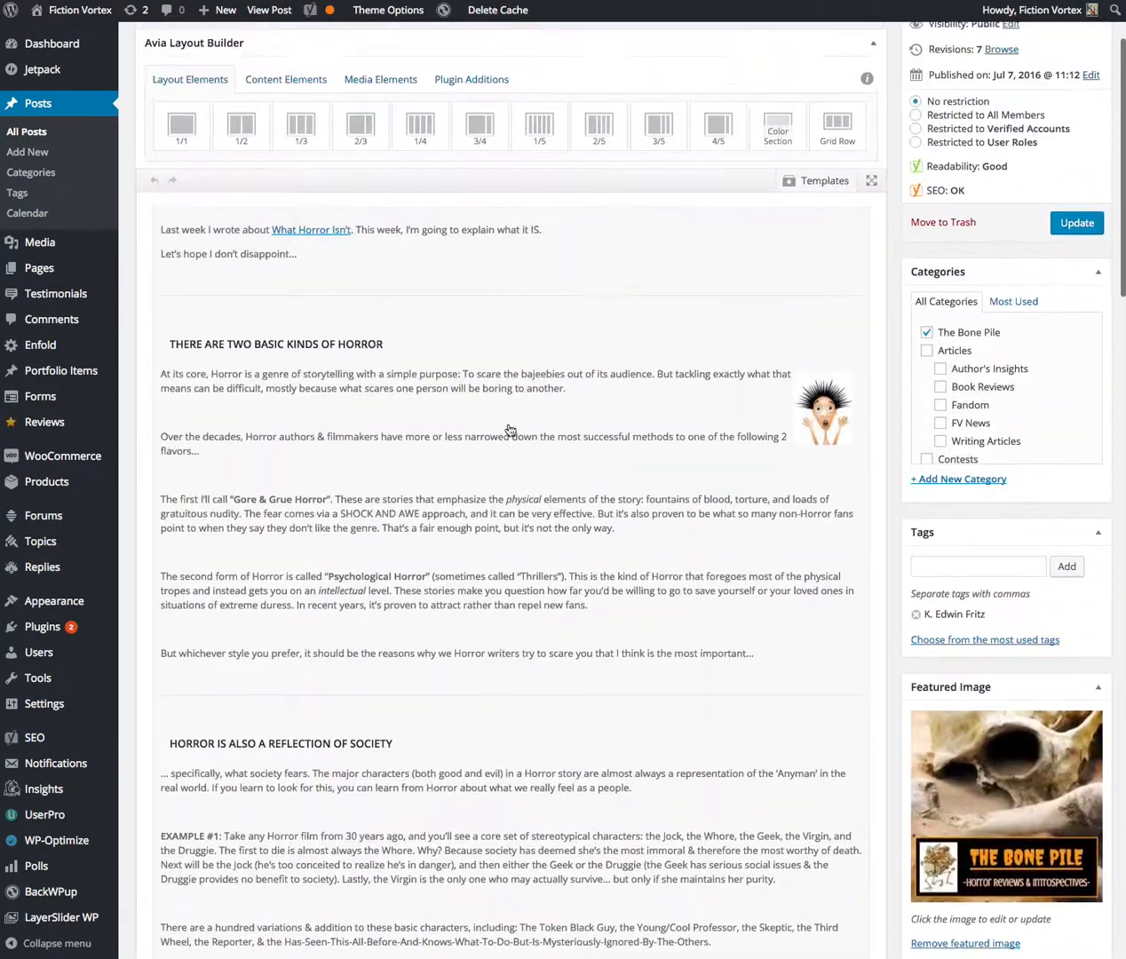
pyautogui.scroll(2, 509, 430)
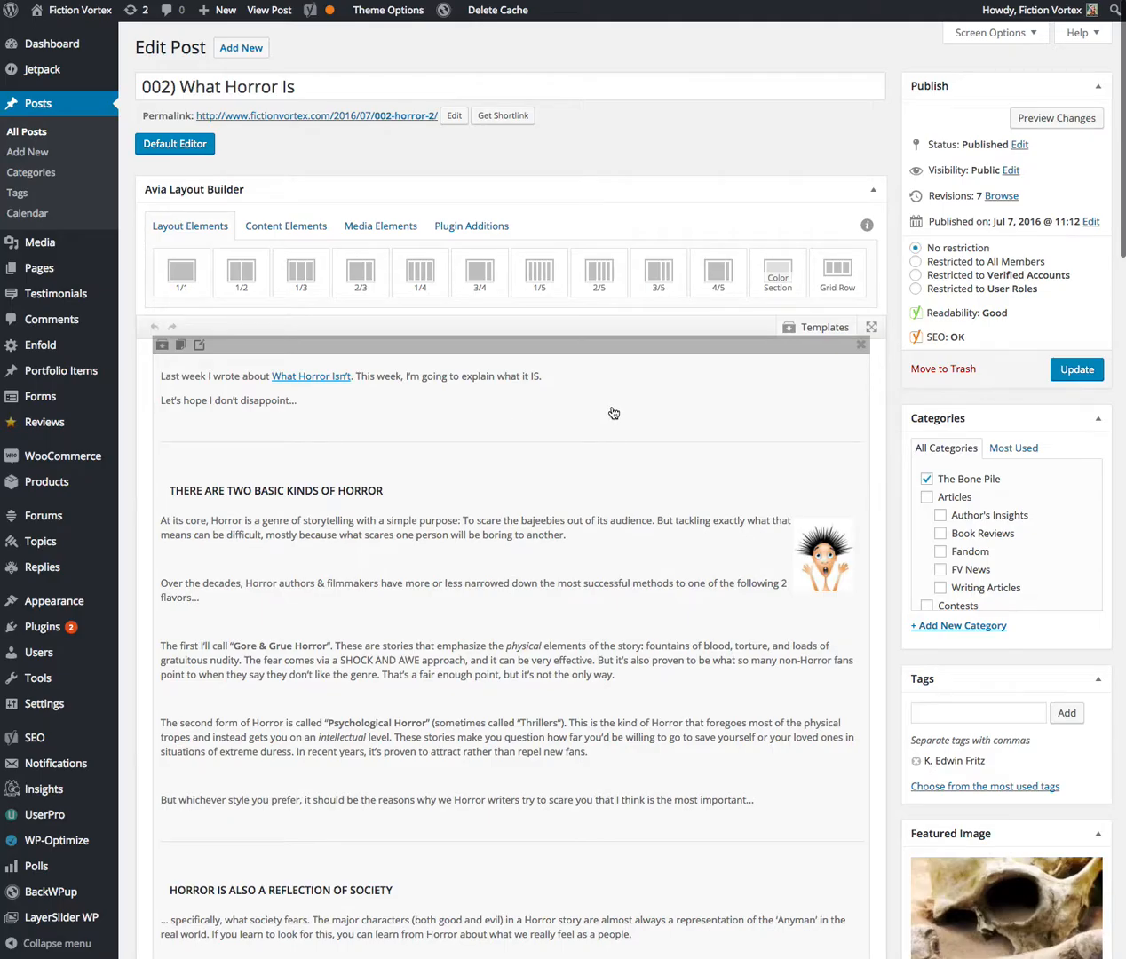
pyautogui.click(860, 347)
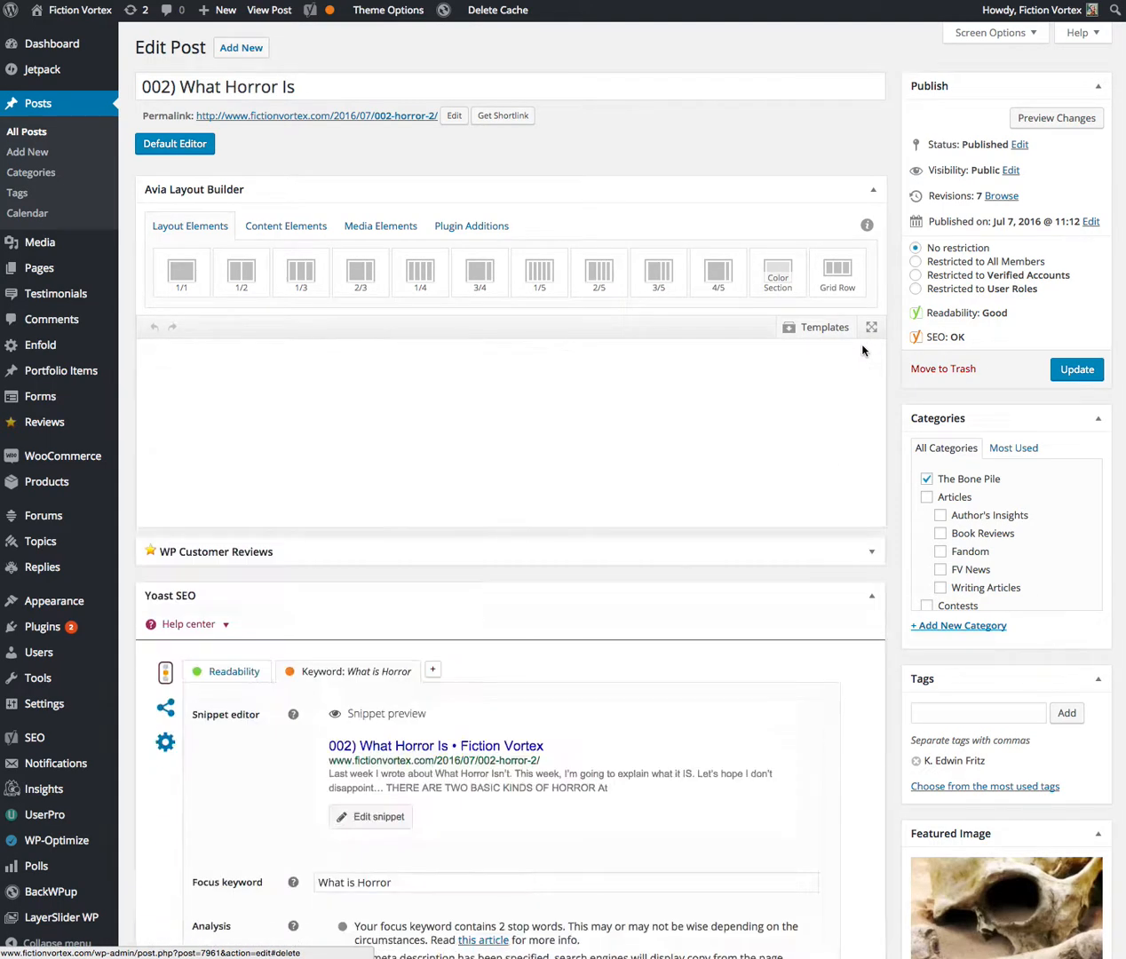
# Load the saved "Bone Pile" template into the empty layout
pyautogui.click(818, 335)
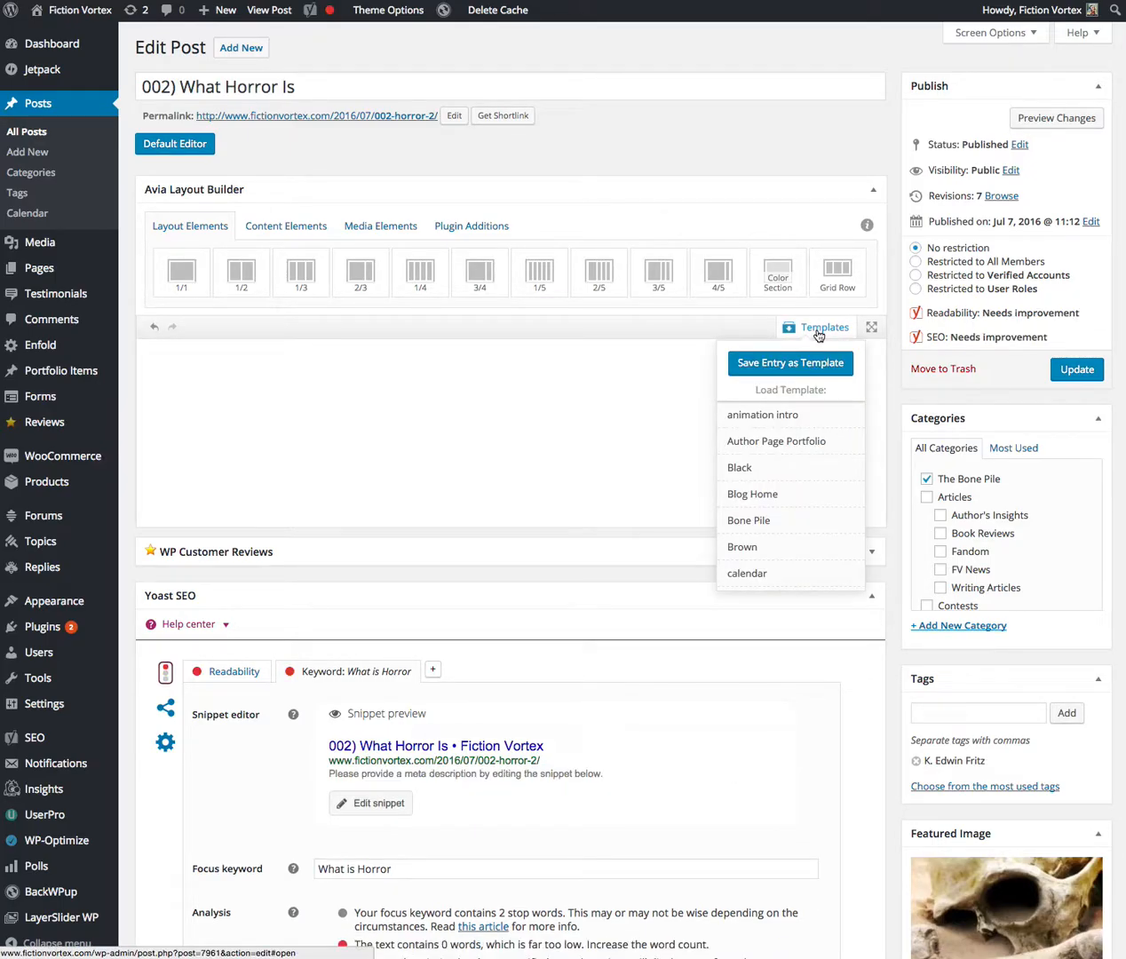
pyautogui.scroll(-1, 781, 458)
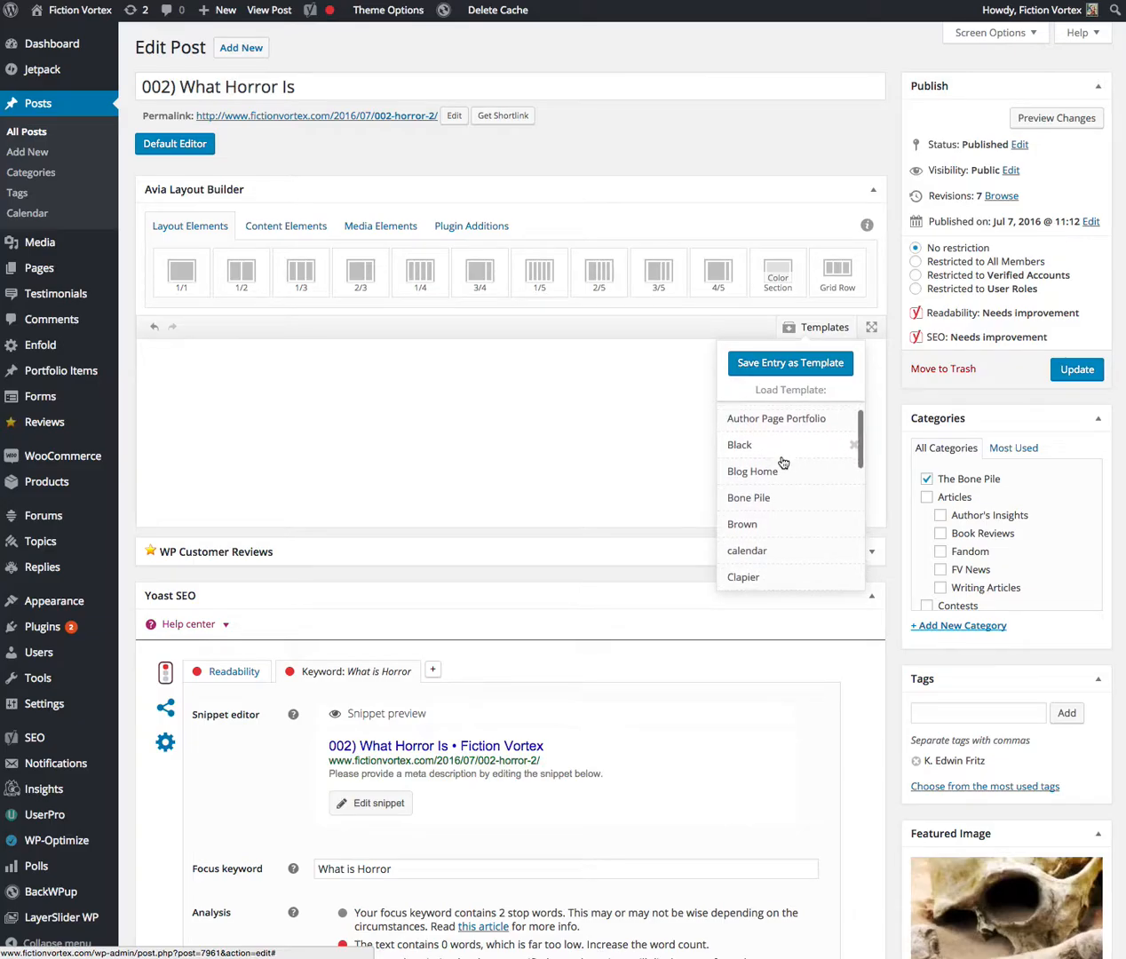
pyautogui.click(745, 503)
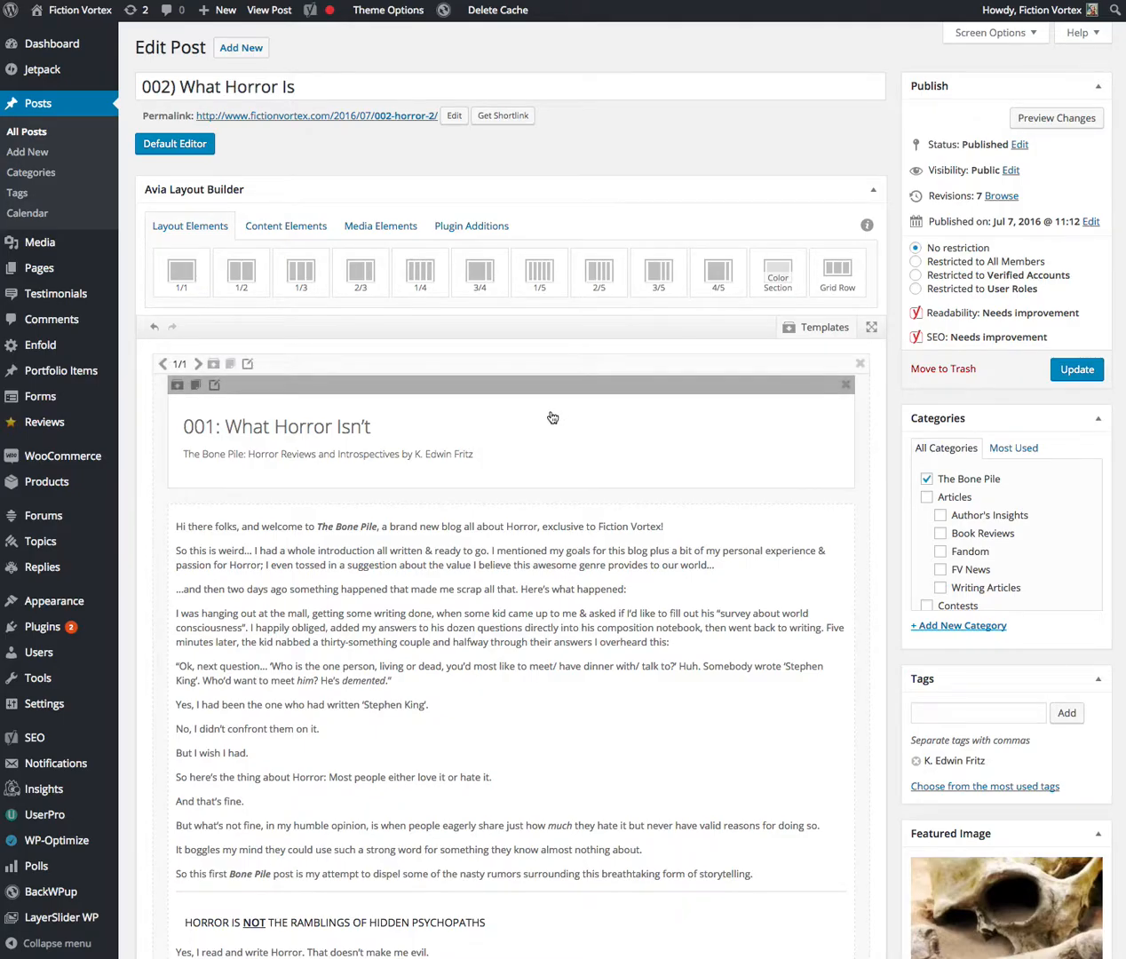
pyautogui.scroll(-1, 552, 417)
pyautogui.scroll(1, 553, 417)
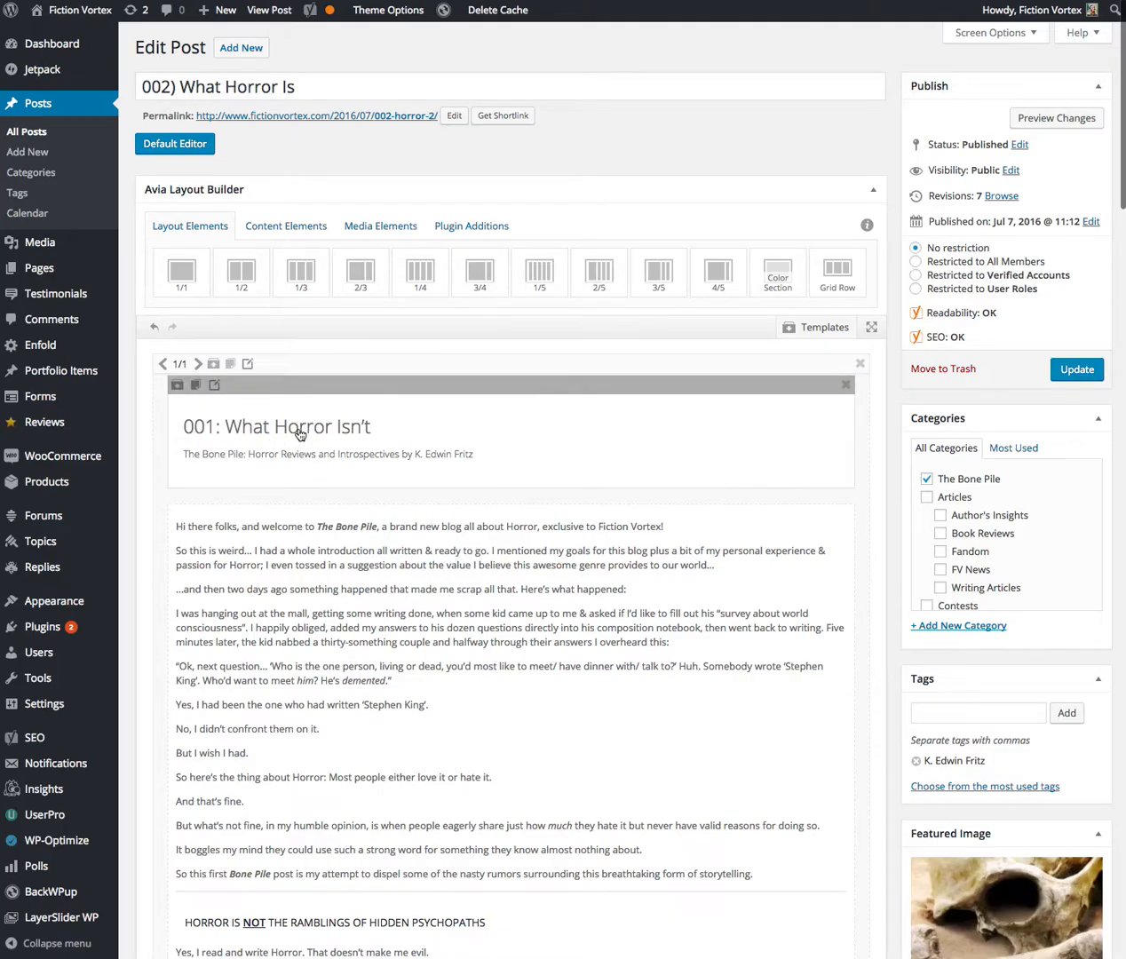
# Change the template's special heading text to "002) What Horror Is" and save it
pyautogui.click(300, 433)
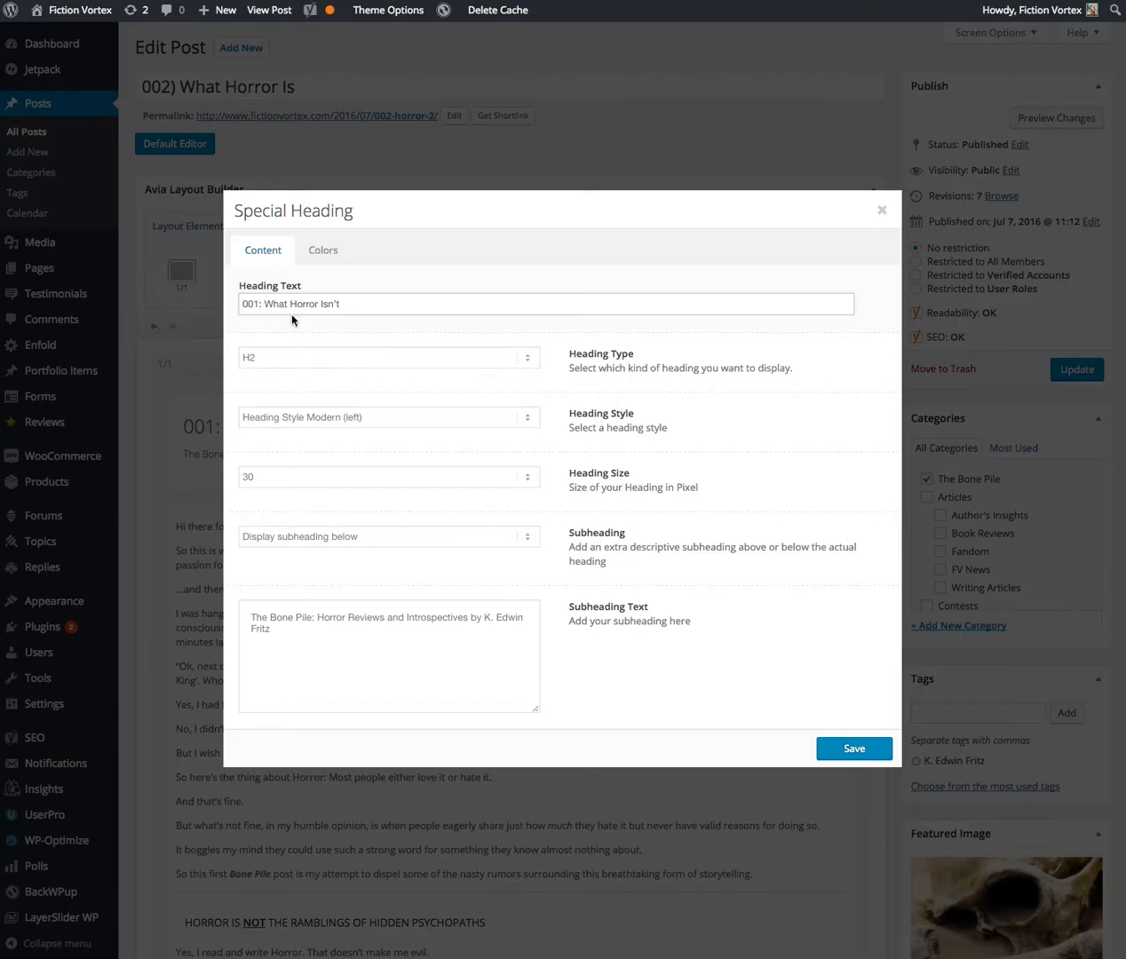
pyautogui.moveTo(263, 303); pyautogui.dragTo(241, 304)
pyautogui.write('002')
pyautogui.press('BackSpace')
pyautogui.write(')')
pyautogui.click(844, 748)
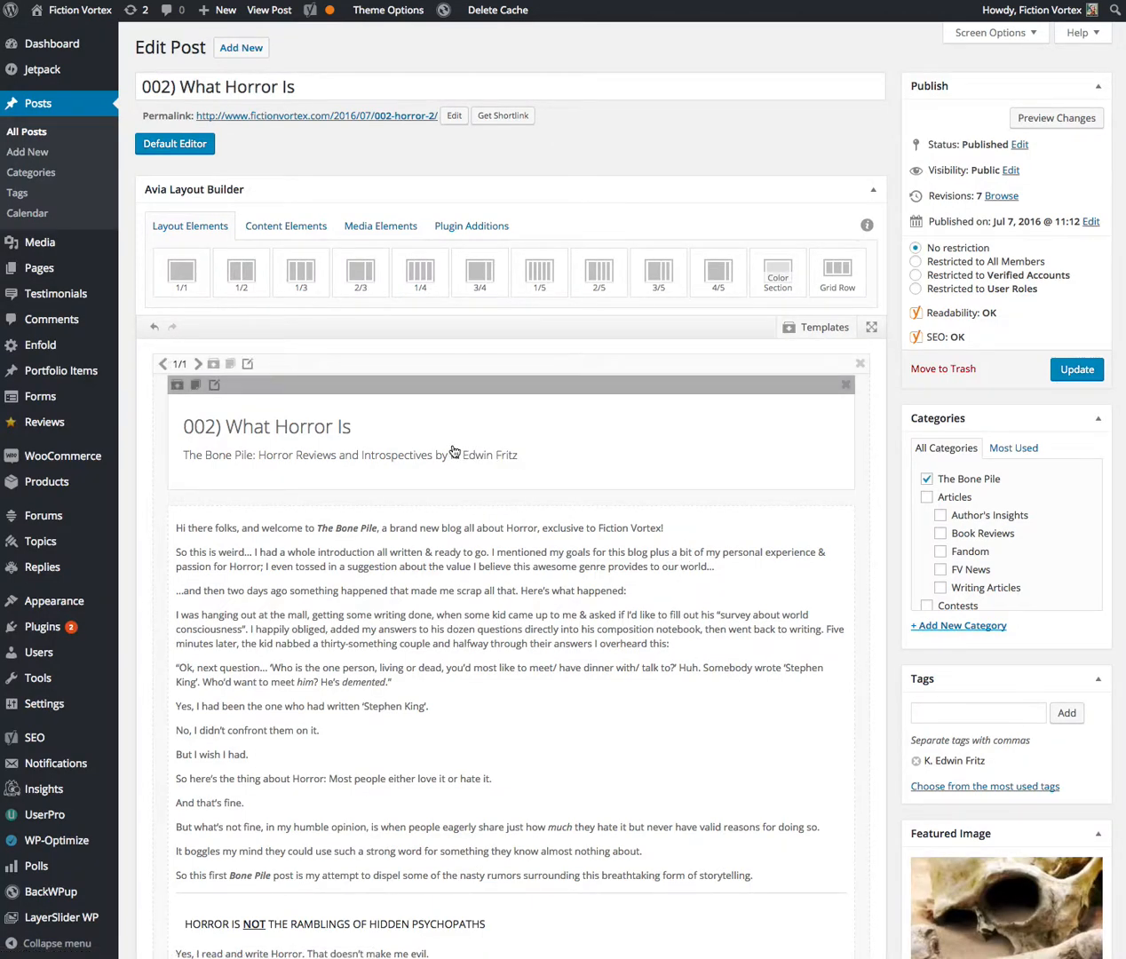
# Replace all content of the text block below the heading with the copied post text and save the block
pyautogui.click(325, 544)
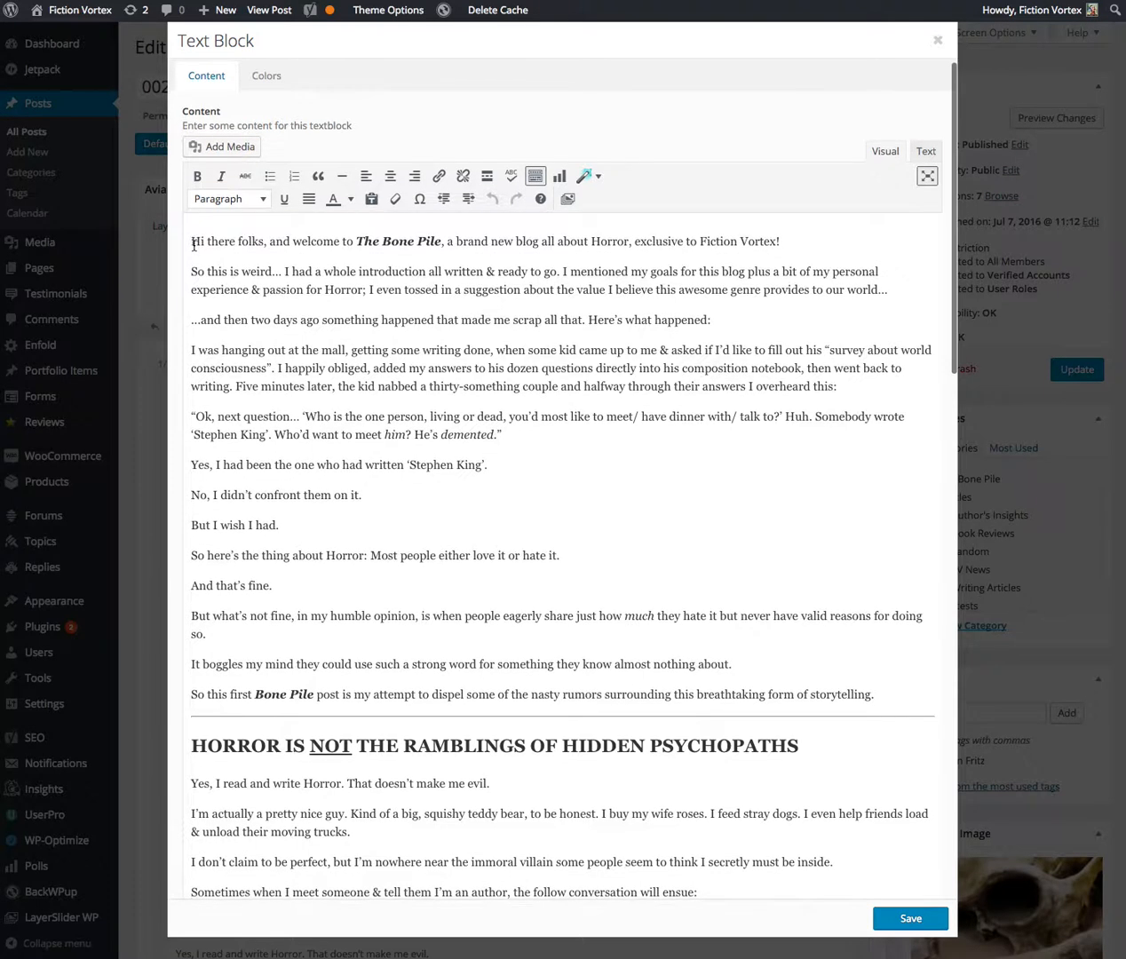
pyautogui.moveTo(192, 229); pyautogui.dragTo(695, 781)
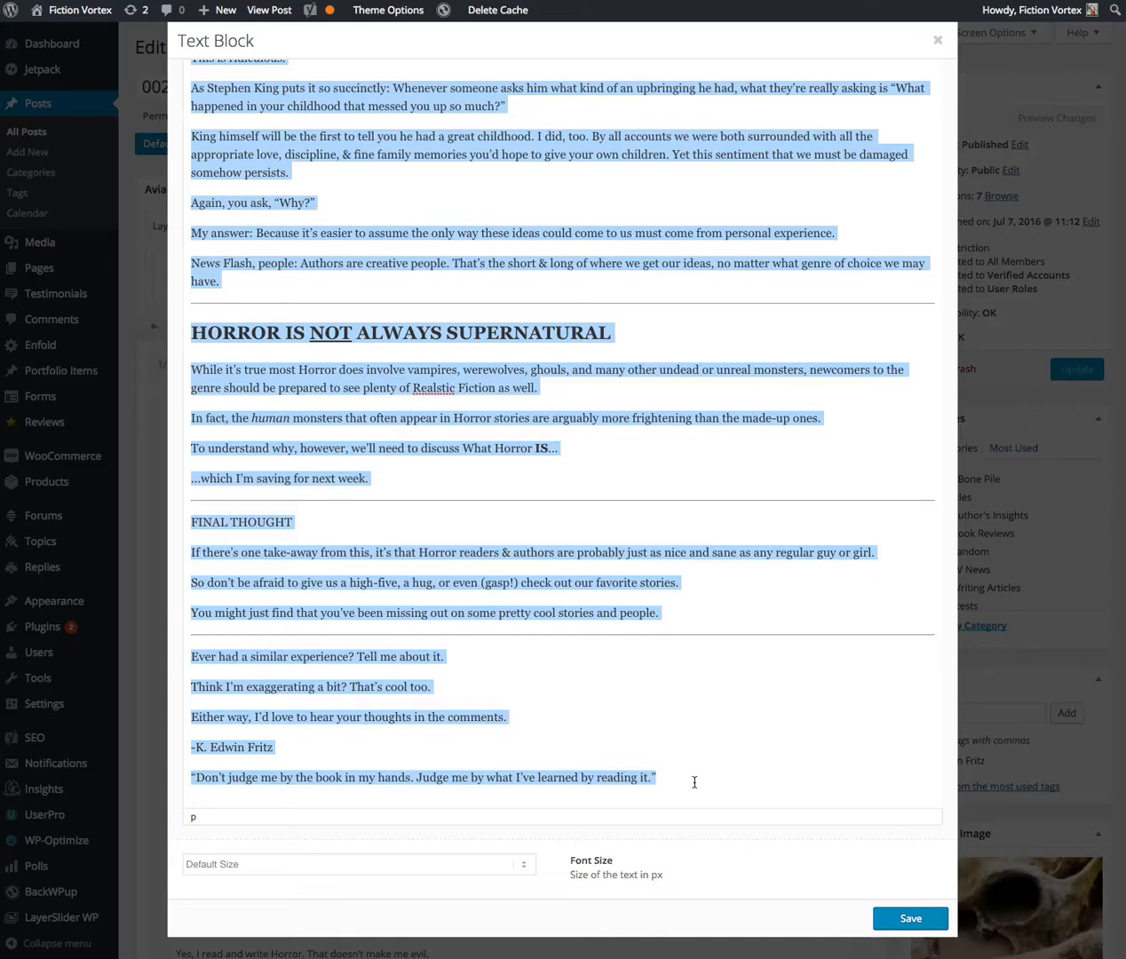
pyautogui.hotkey('ctrl', 'v')
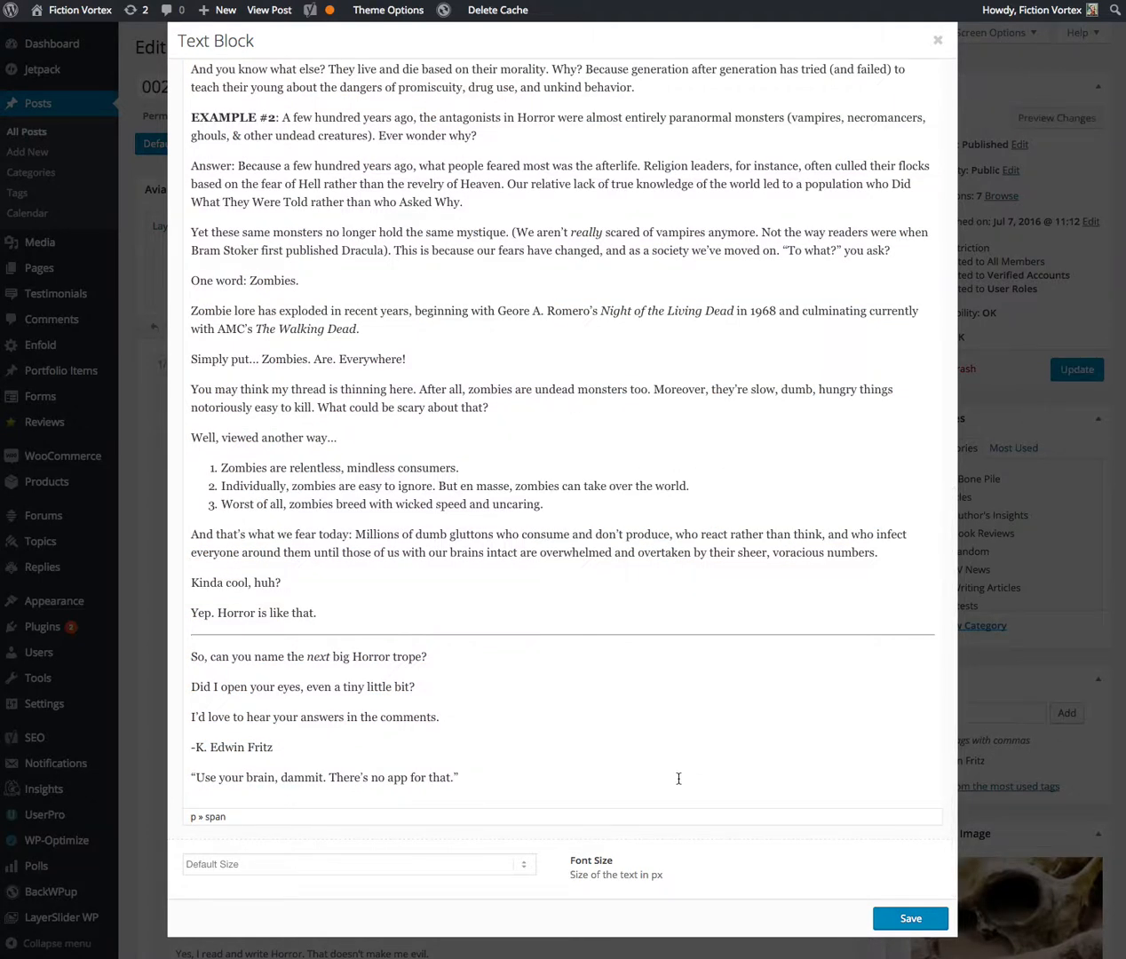
pyautogui.scroll(20, 671, 777)
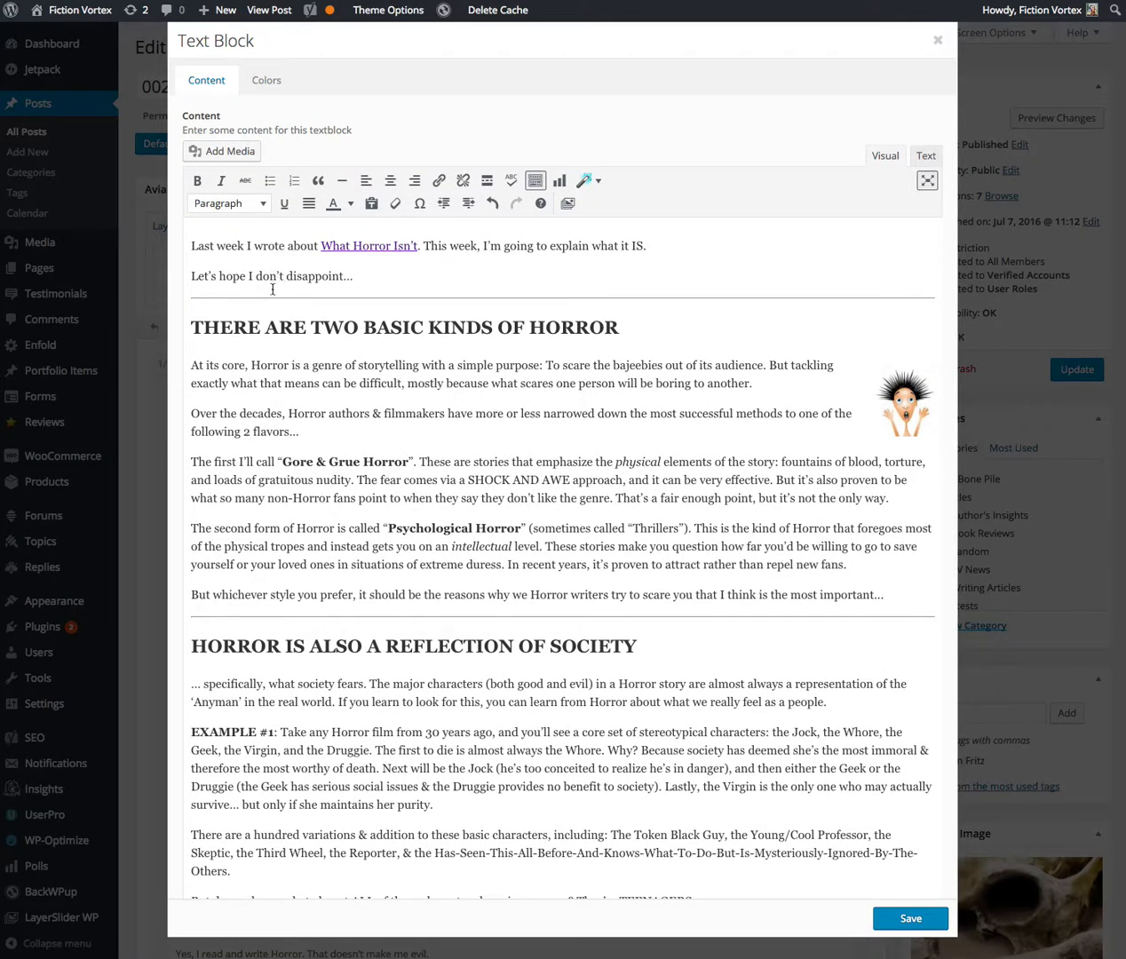
pyautogui.click(911, 920)
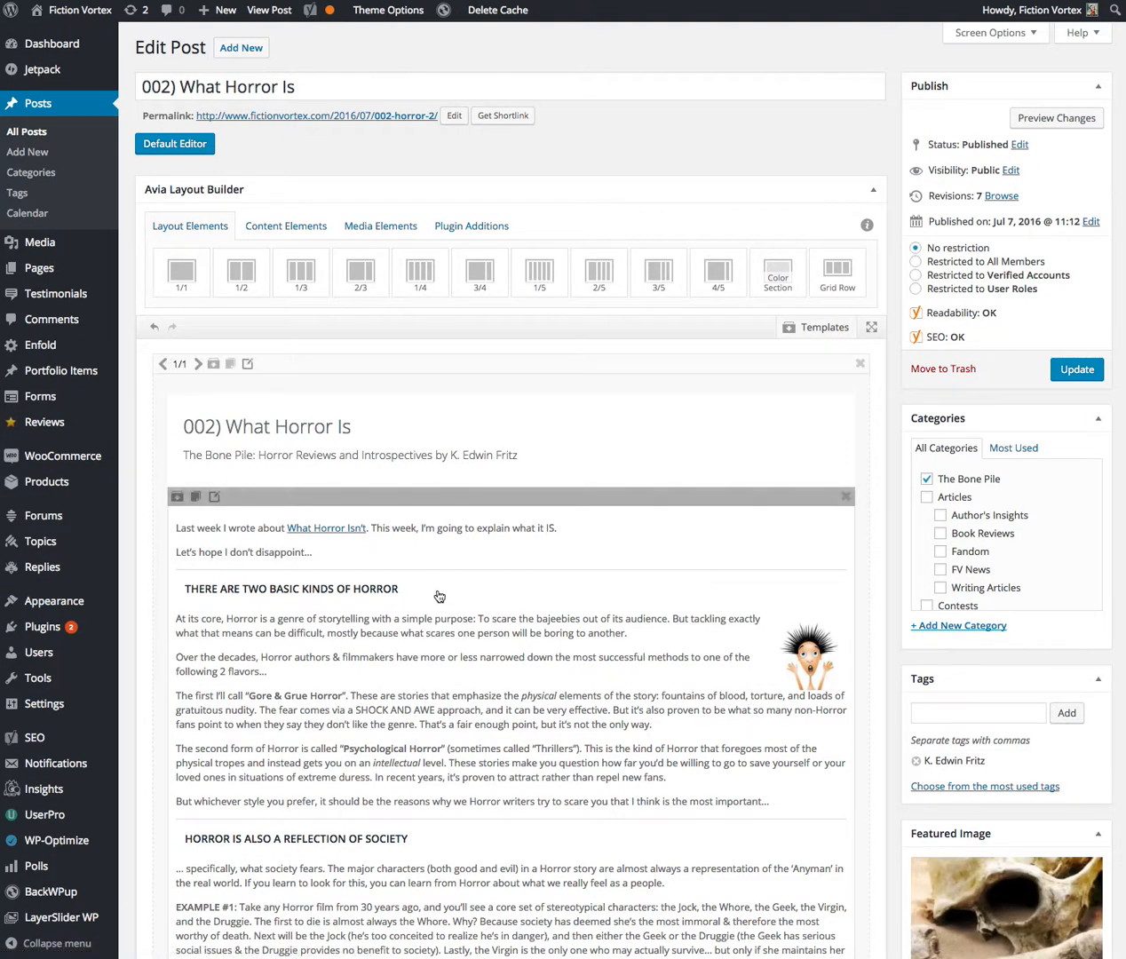
# Review the finished text block, the author image, widget area and other template elements below it, and the Yoast SEO analysis
pyautogui.scroll(-7, 451, 596)
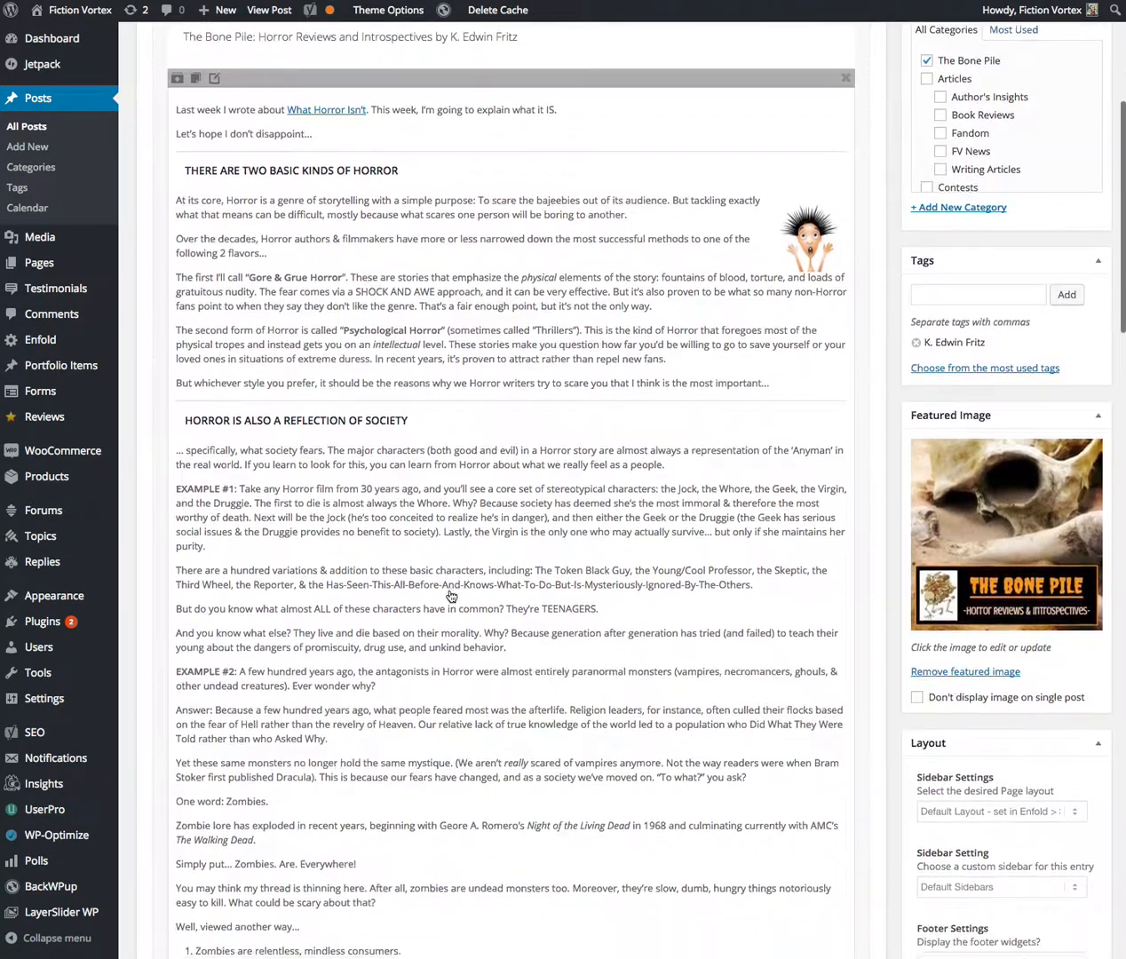
pyautogui.scroll(-6, 451, 595)
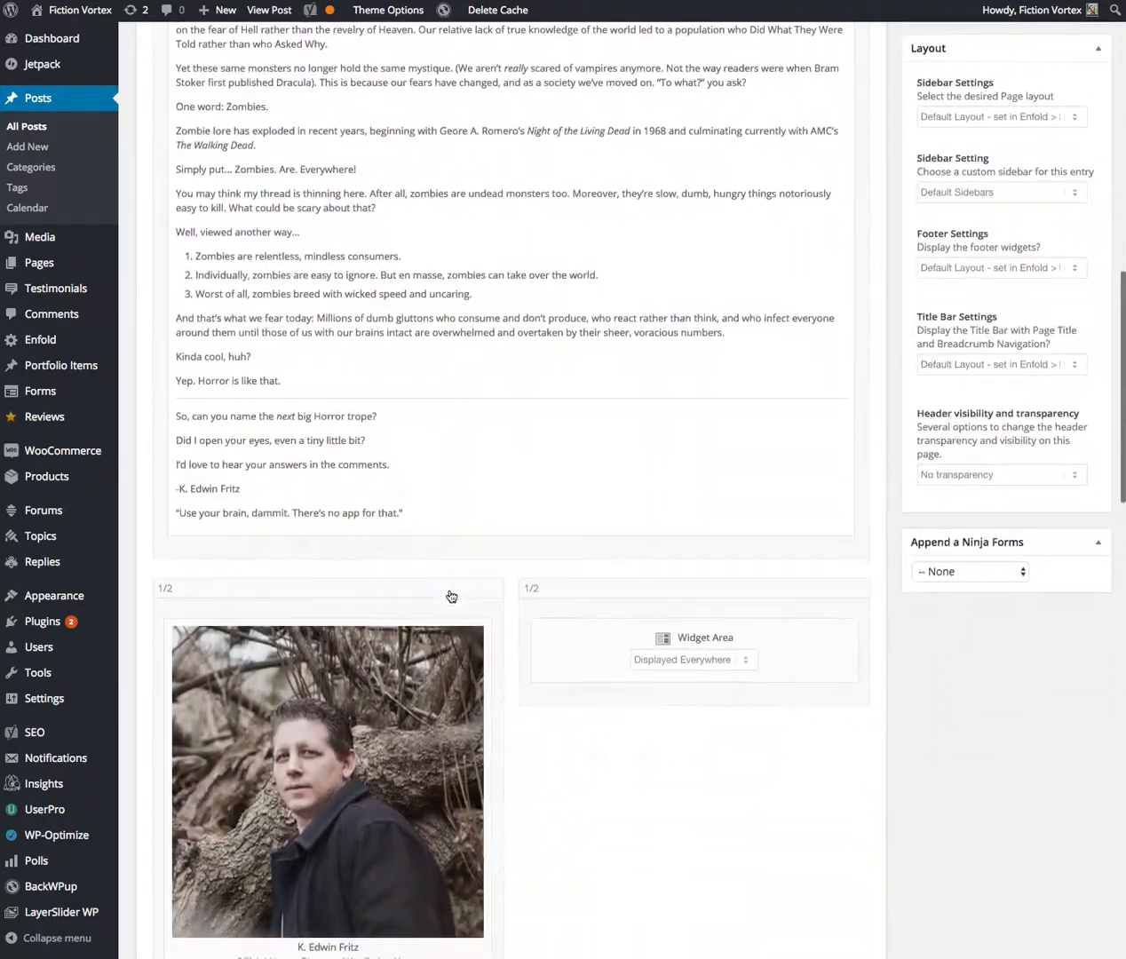
pyautogui.scroll(-1, 451, 596)
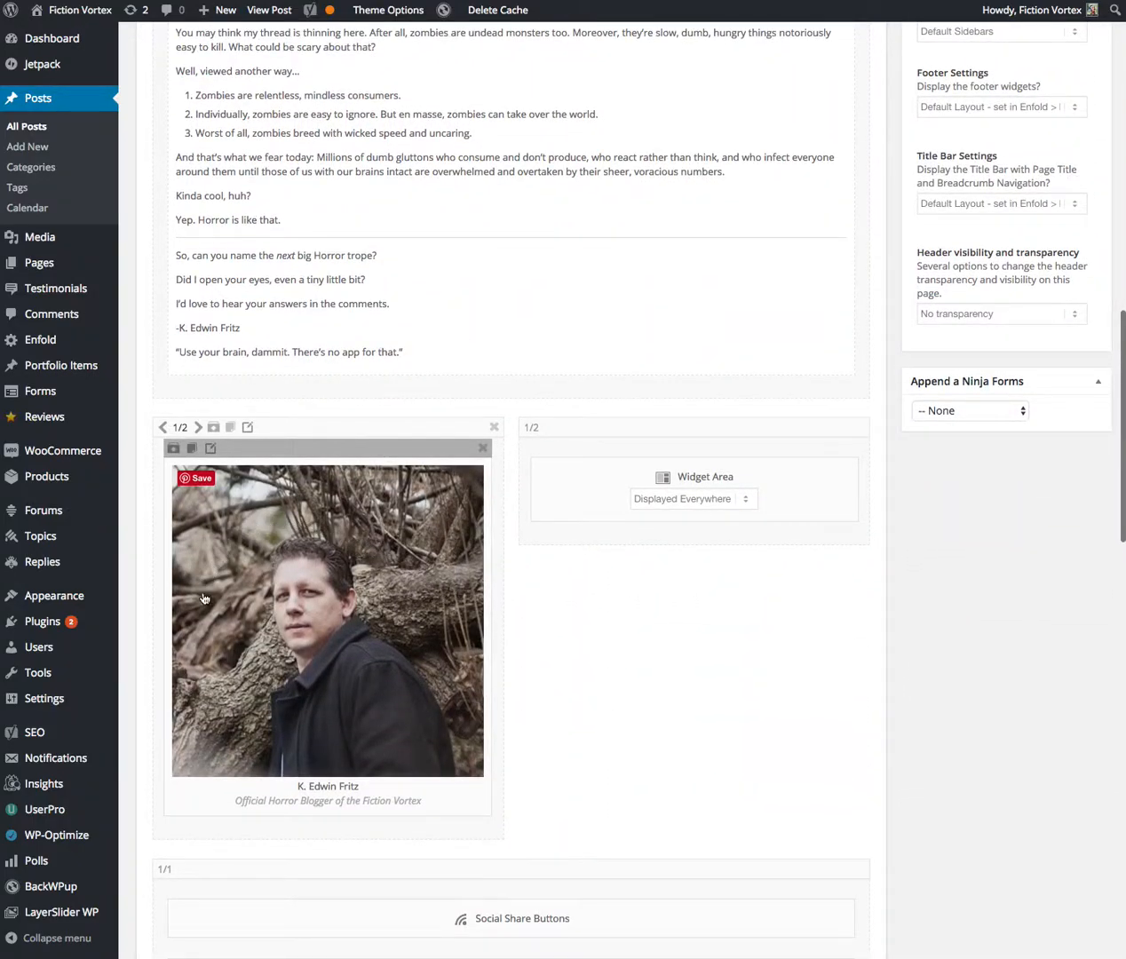
pyautogui.scroll(-1, 321, 611)
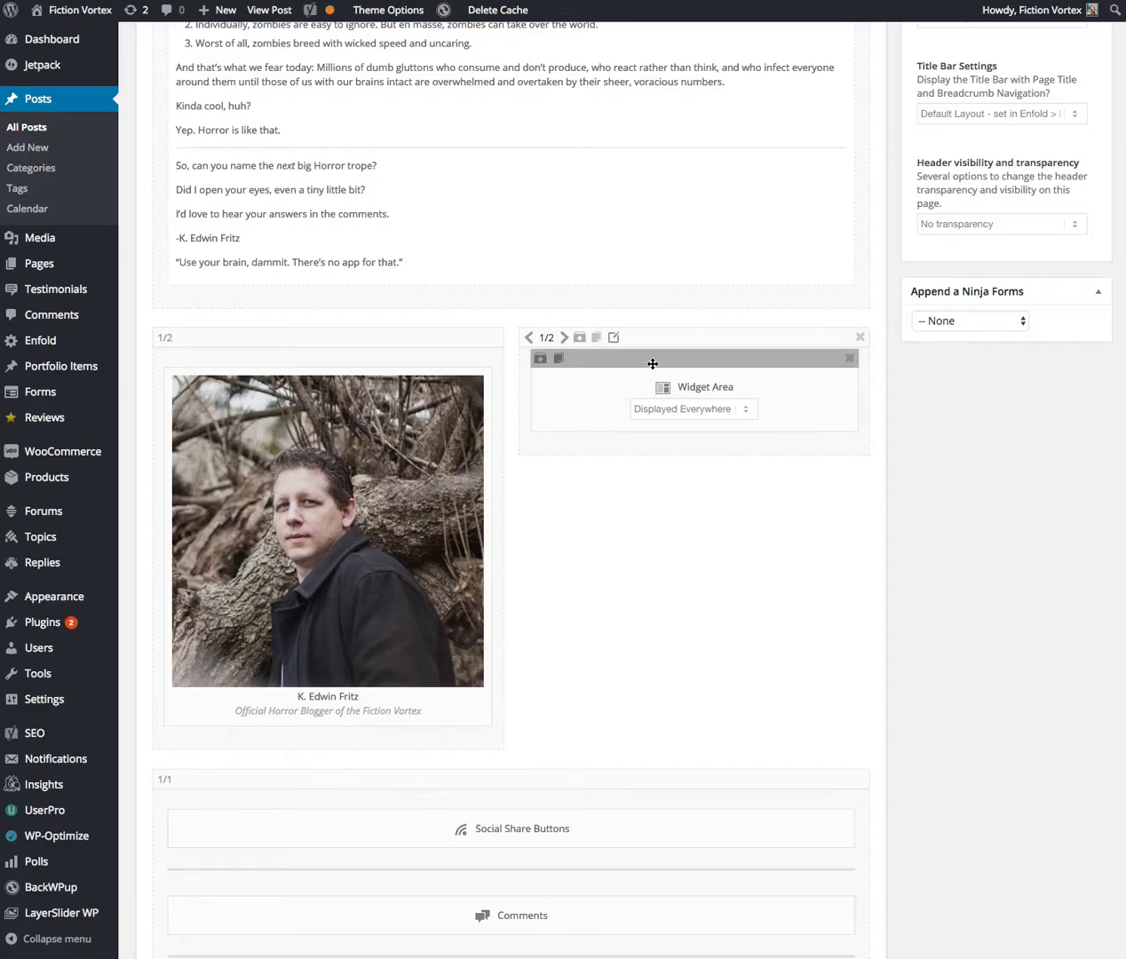
pyautogui.scroll(-4, 524, 427)
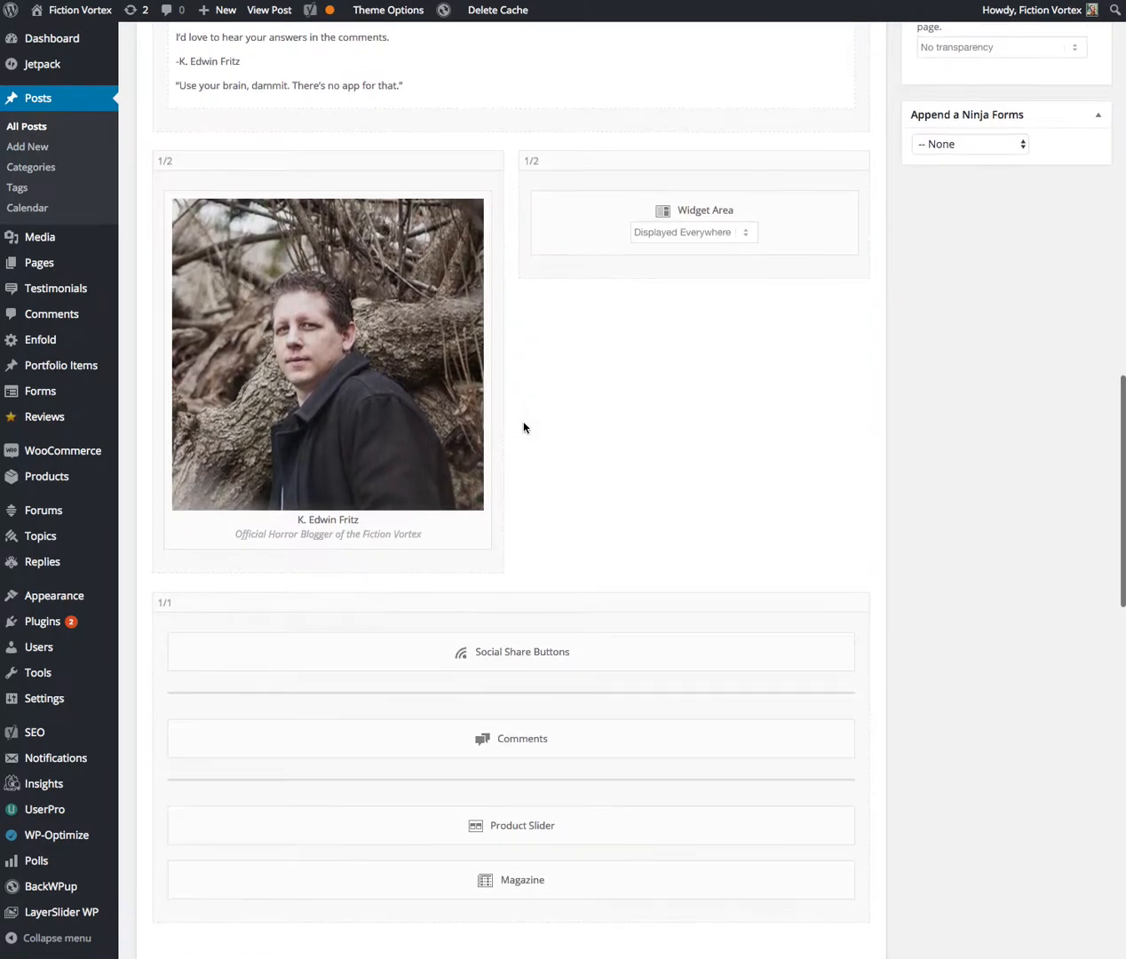
pyautogui.scroll(-3, 523, 427)
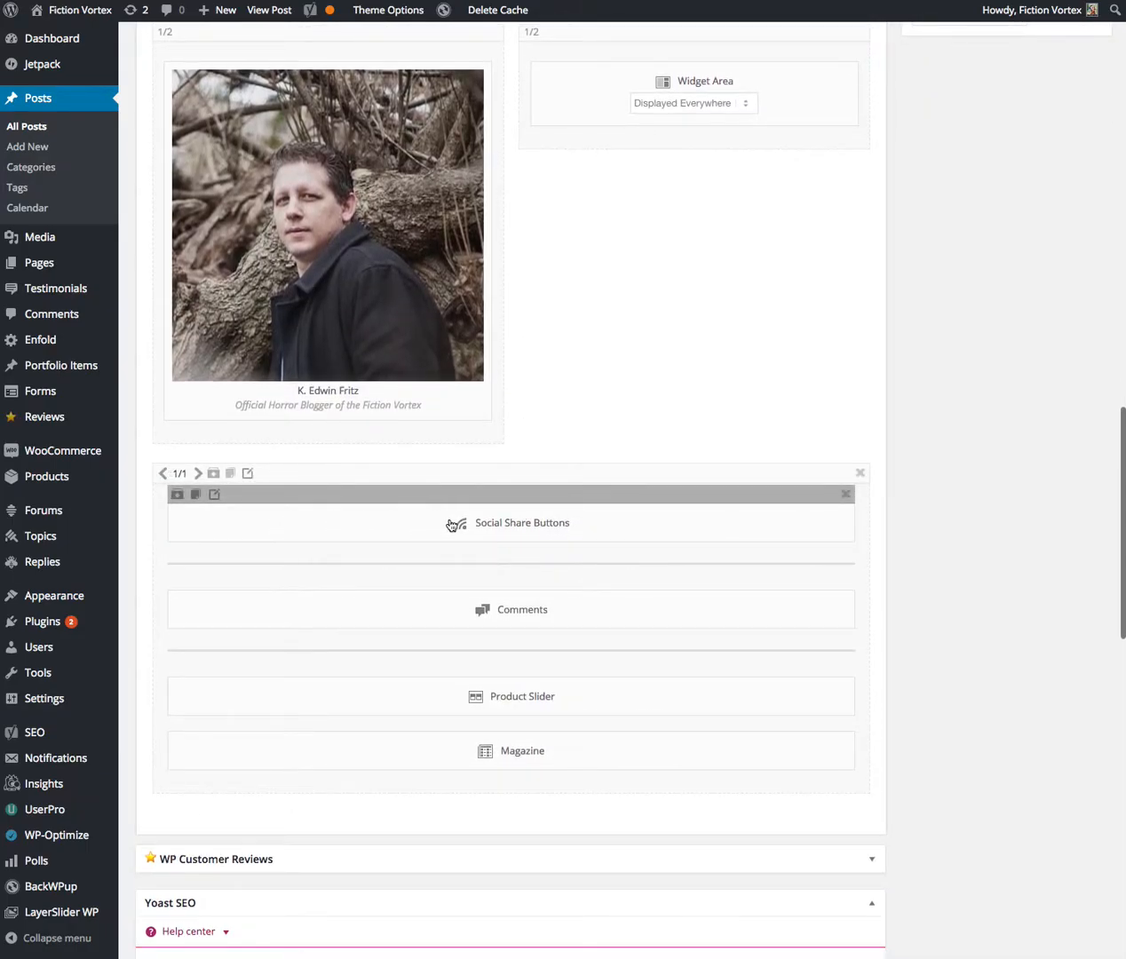
pyautogui.scroll(-2, 553, 529)
pyautogui.scroll(-2, 513, 509)
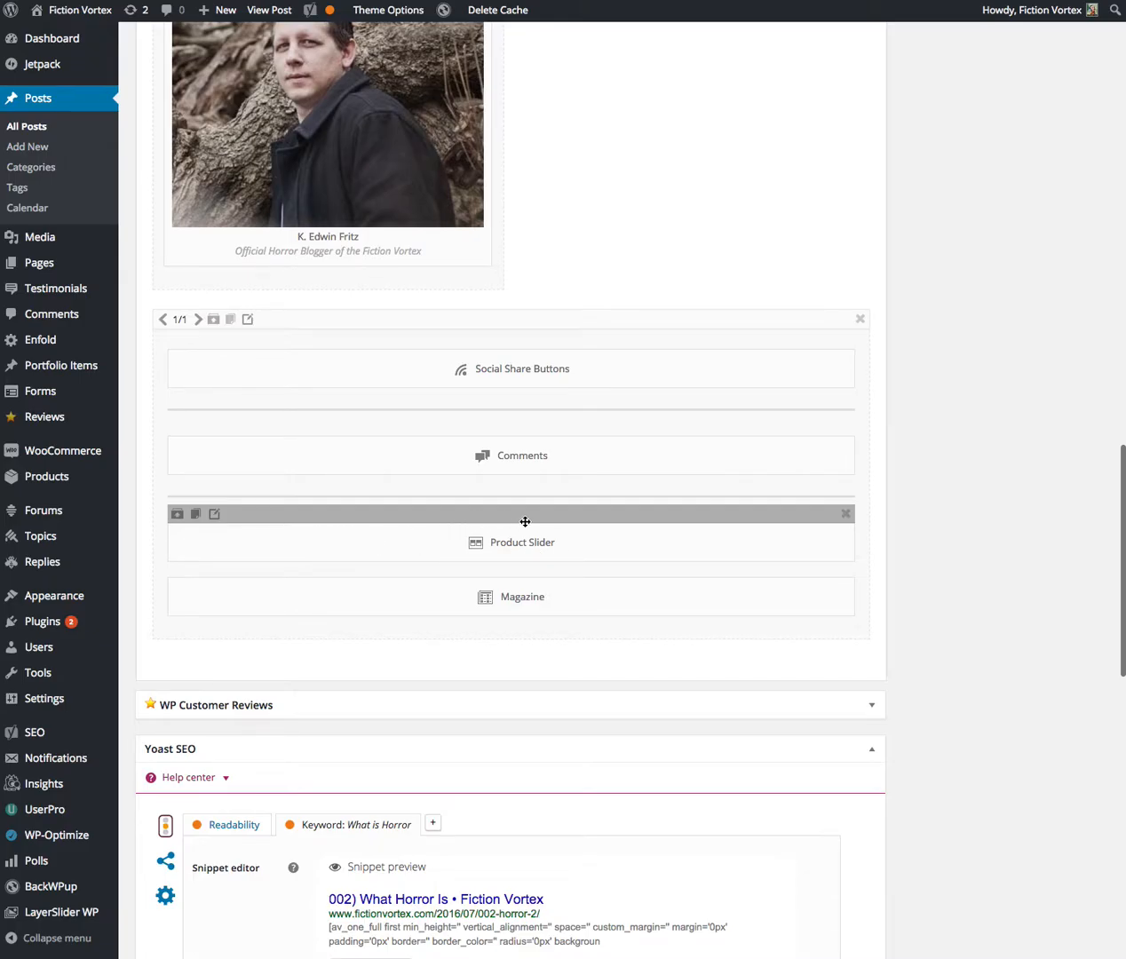
pyautogui.scroll(-1, 528, 529)
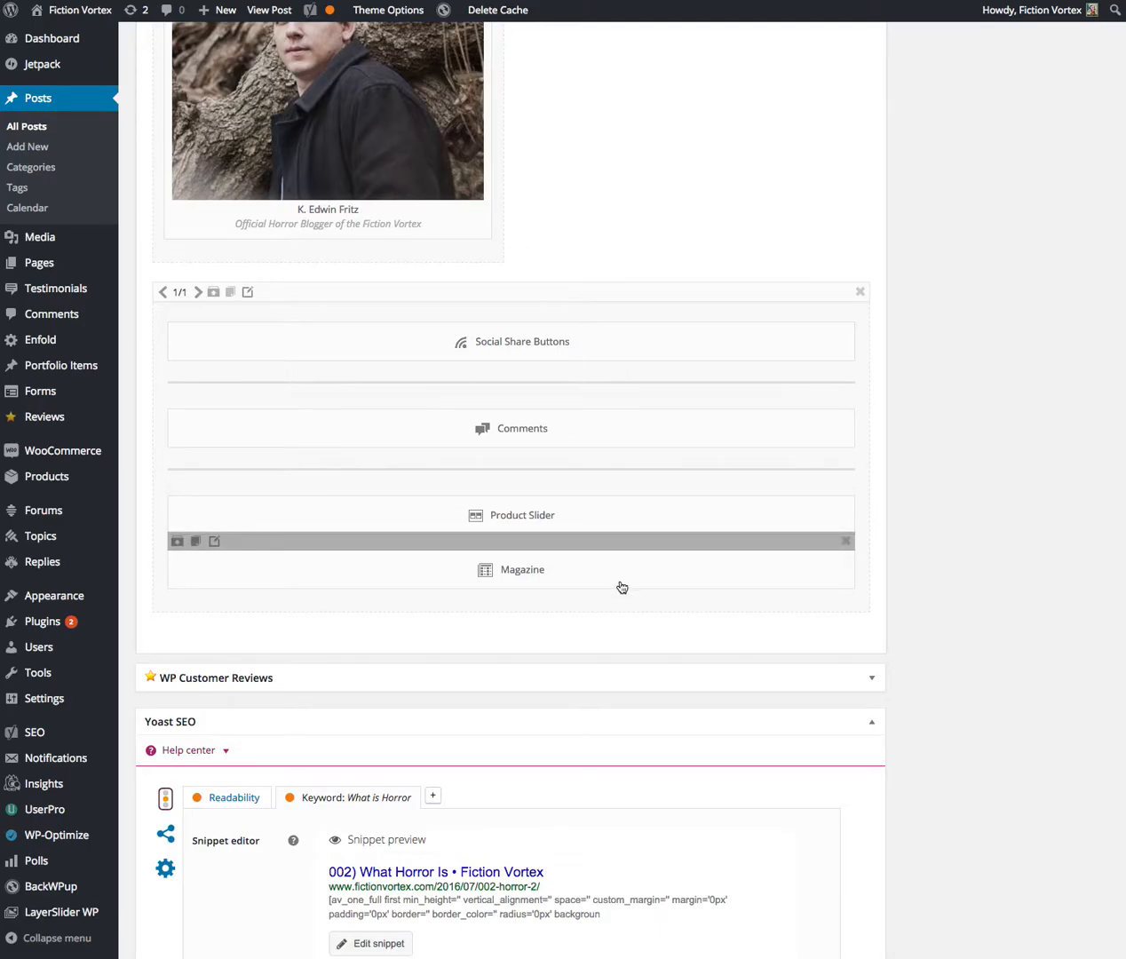
pyautogui.scroll(-1, 619, 587)
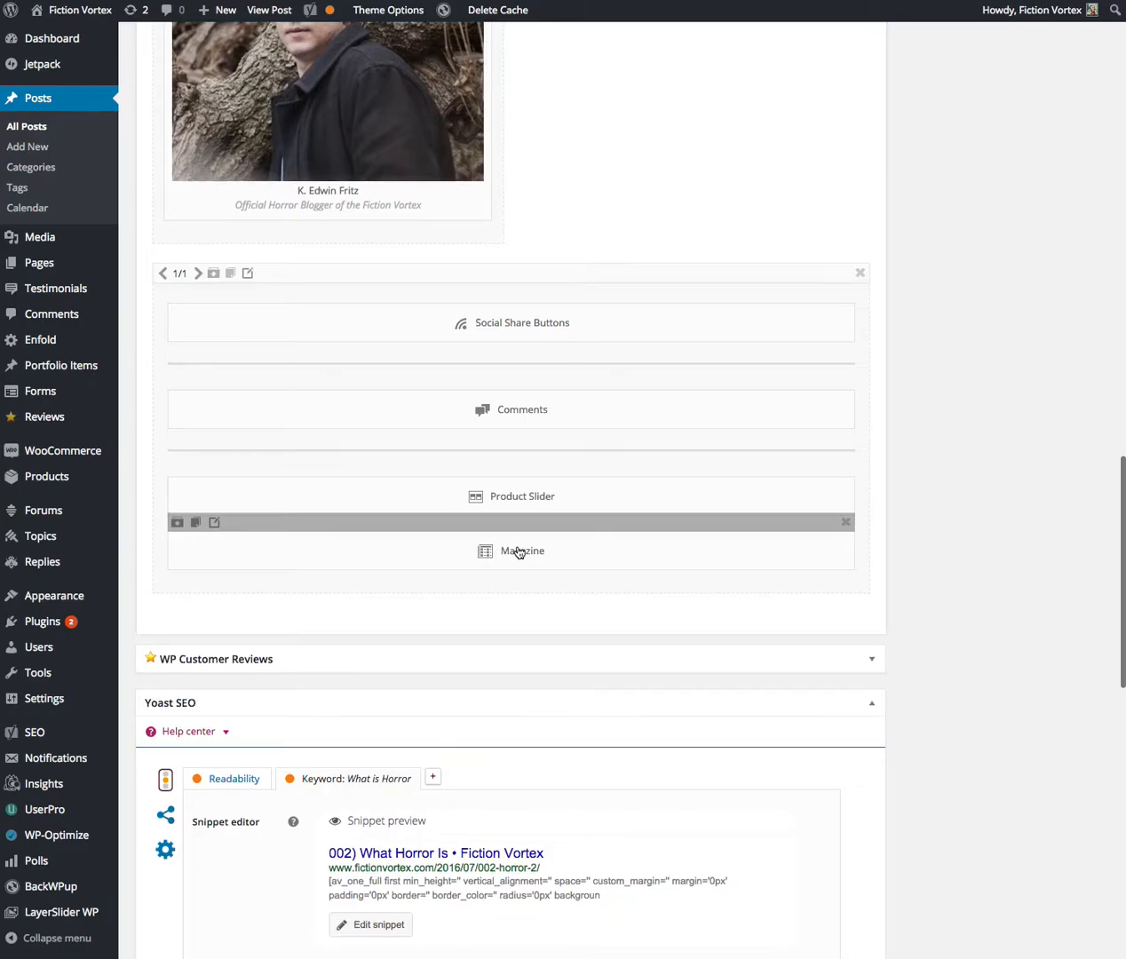
pyautogui.scroll(-1, 517, 552)
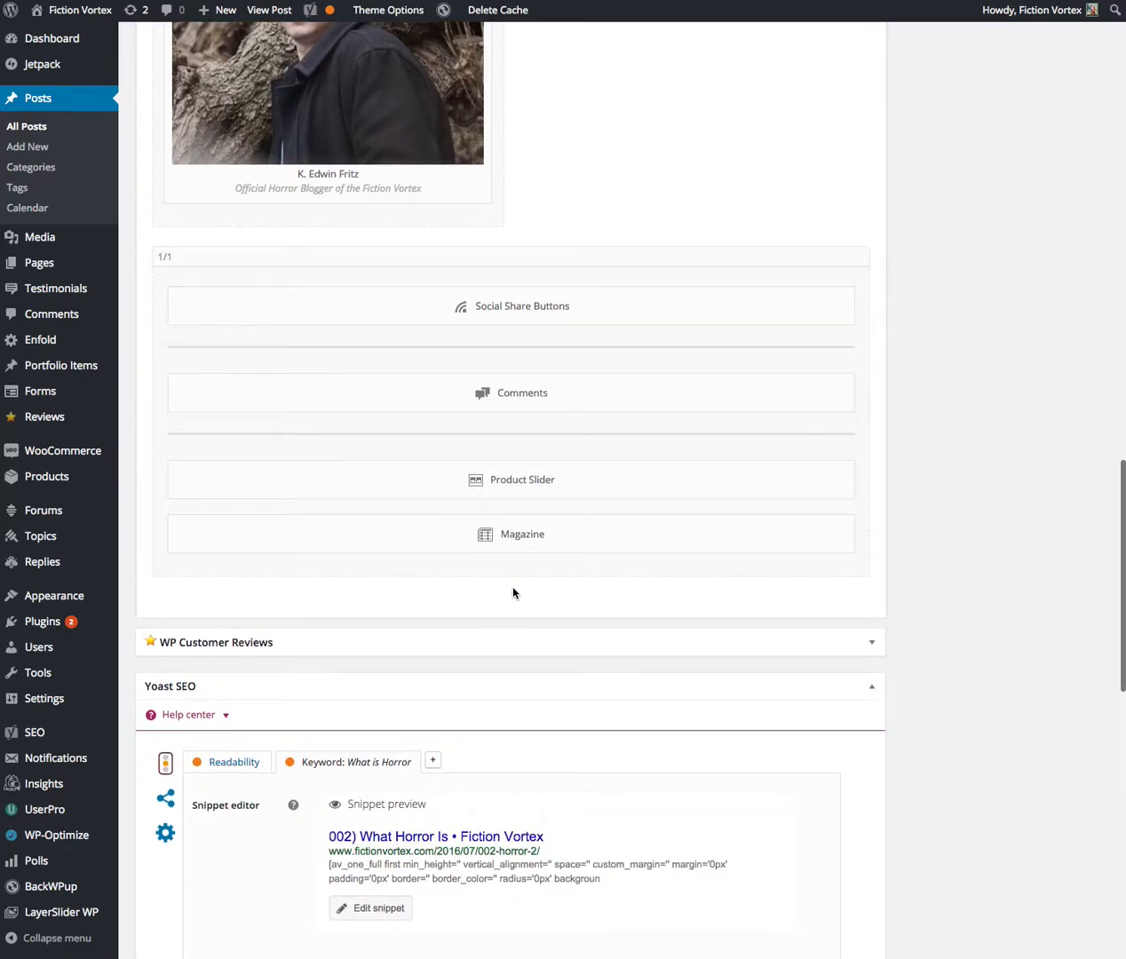
pyautogui.scroll(-4, 514, 593)
pyautogui.scroll(-10, 513, 588)
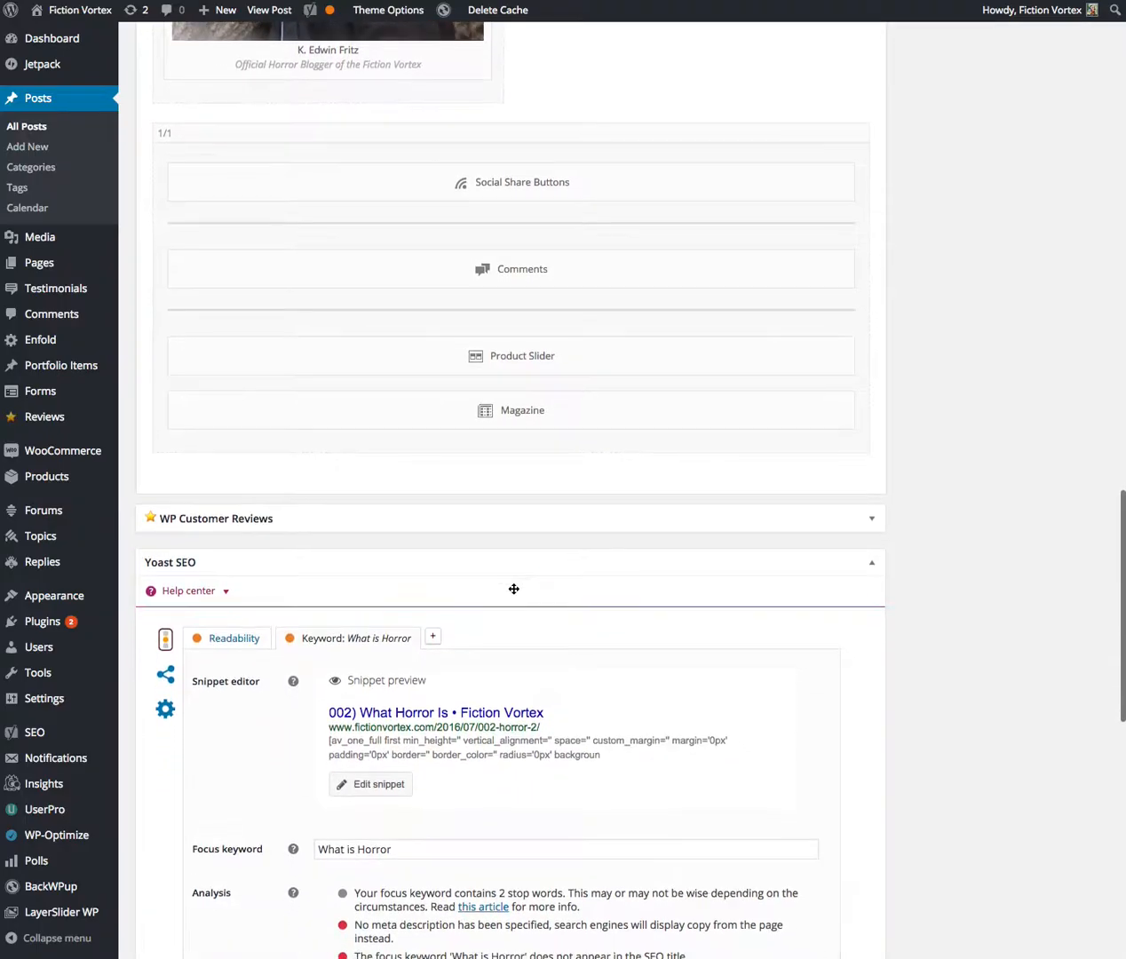
pyautogui.scroll(-7, 512, 592)
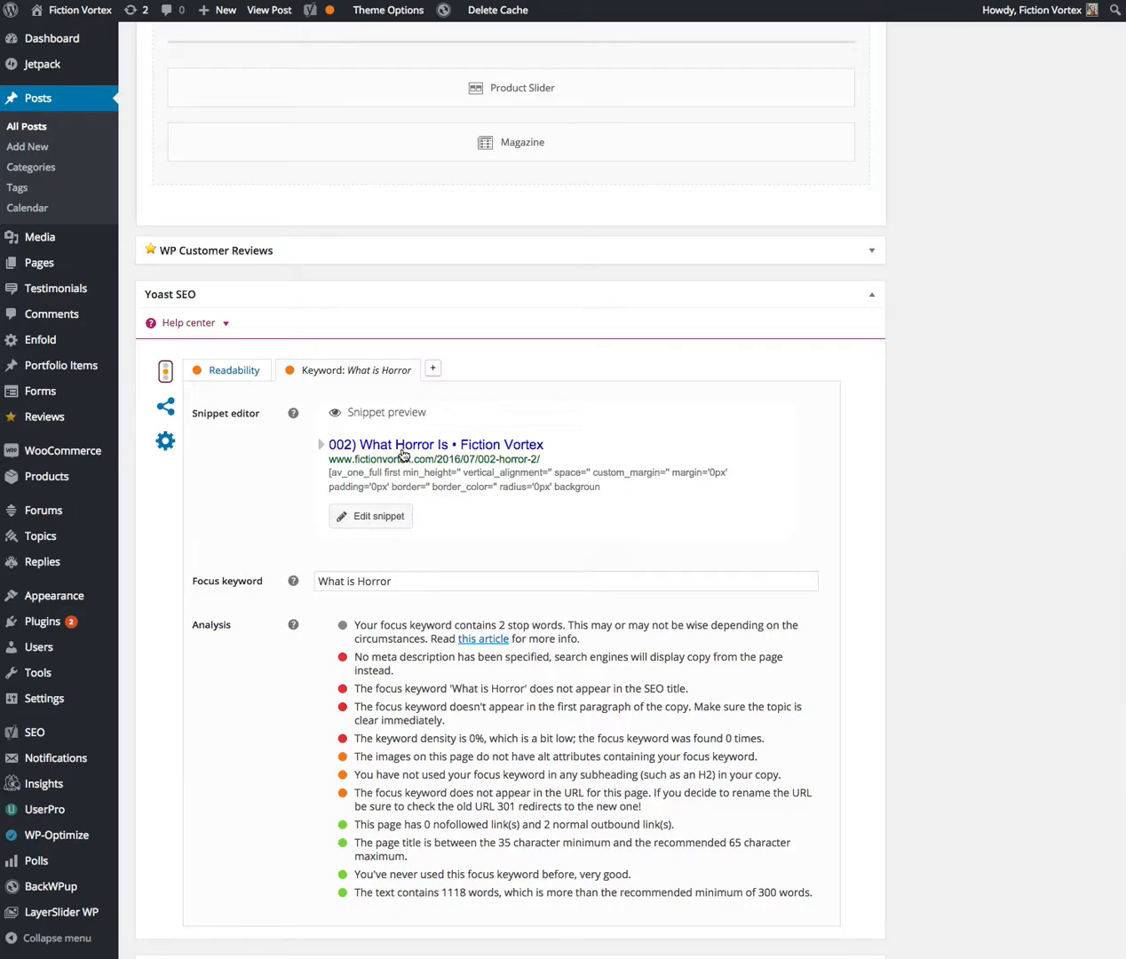
pyautogui.scroll(20, 402, 458)
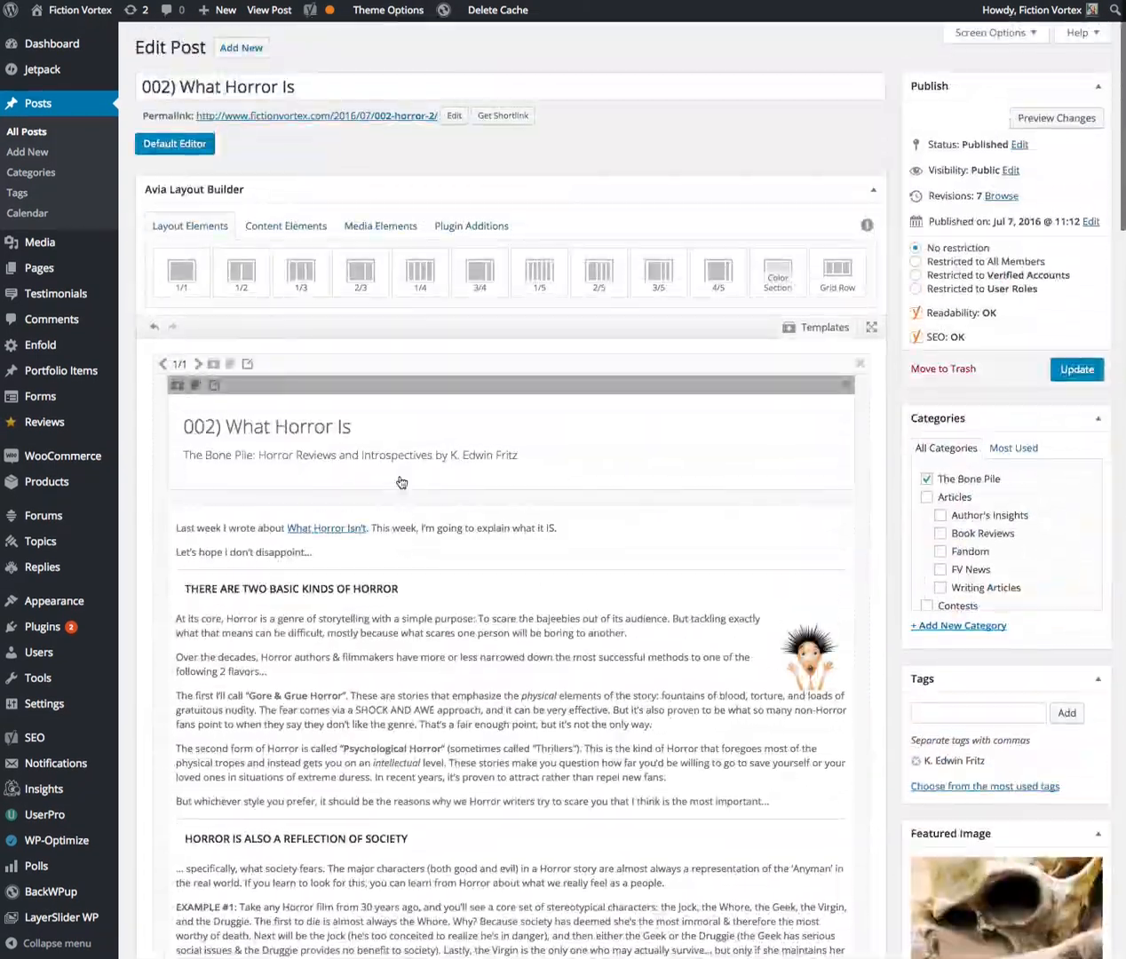
# Shorten the Yoast SEO focus keyword to "Horror" by removing "What is"
pyautogui.scroll(-20, 403, 482)
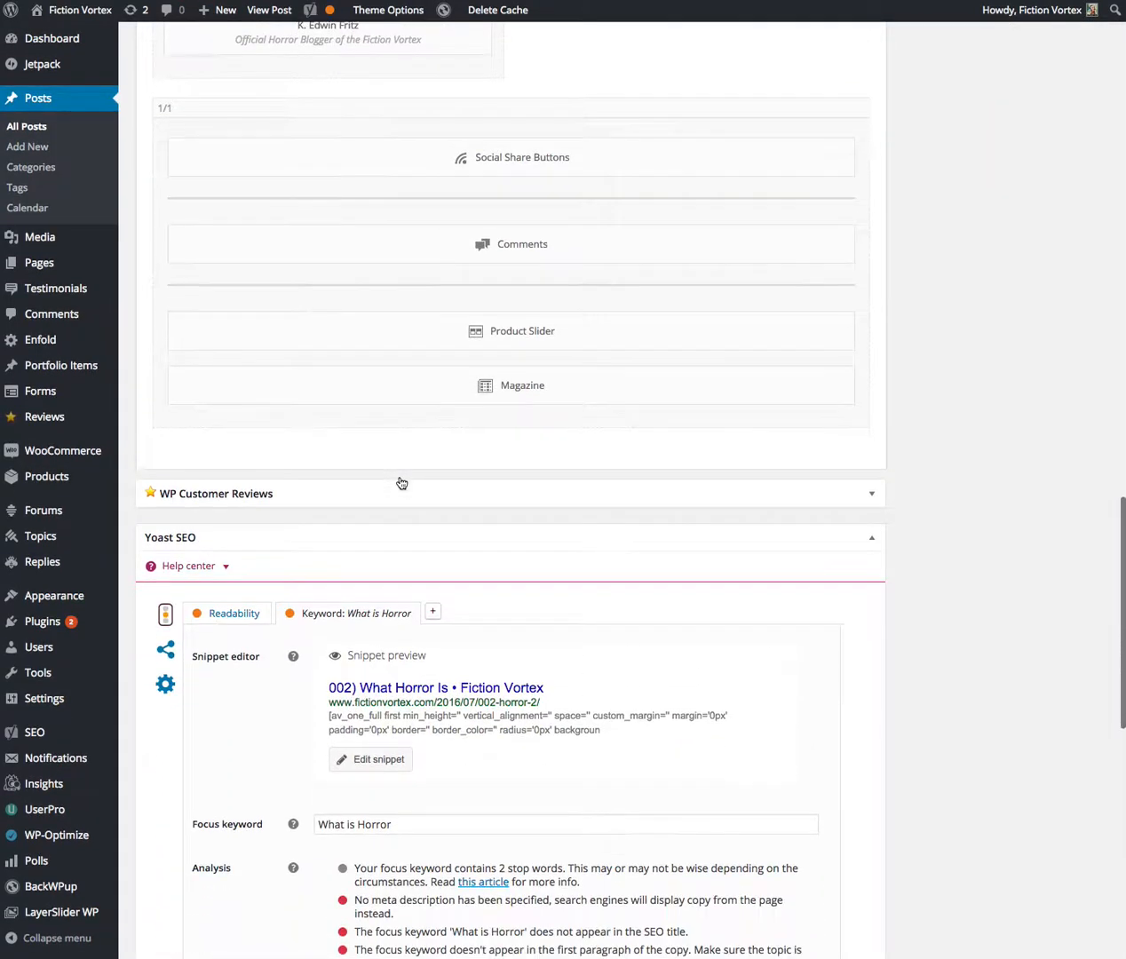
pyautogui.scroll(-3, 401, 482)
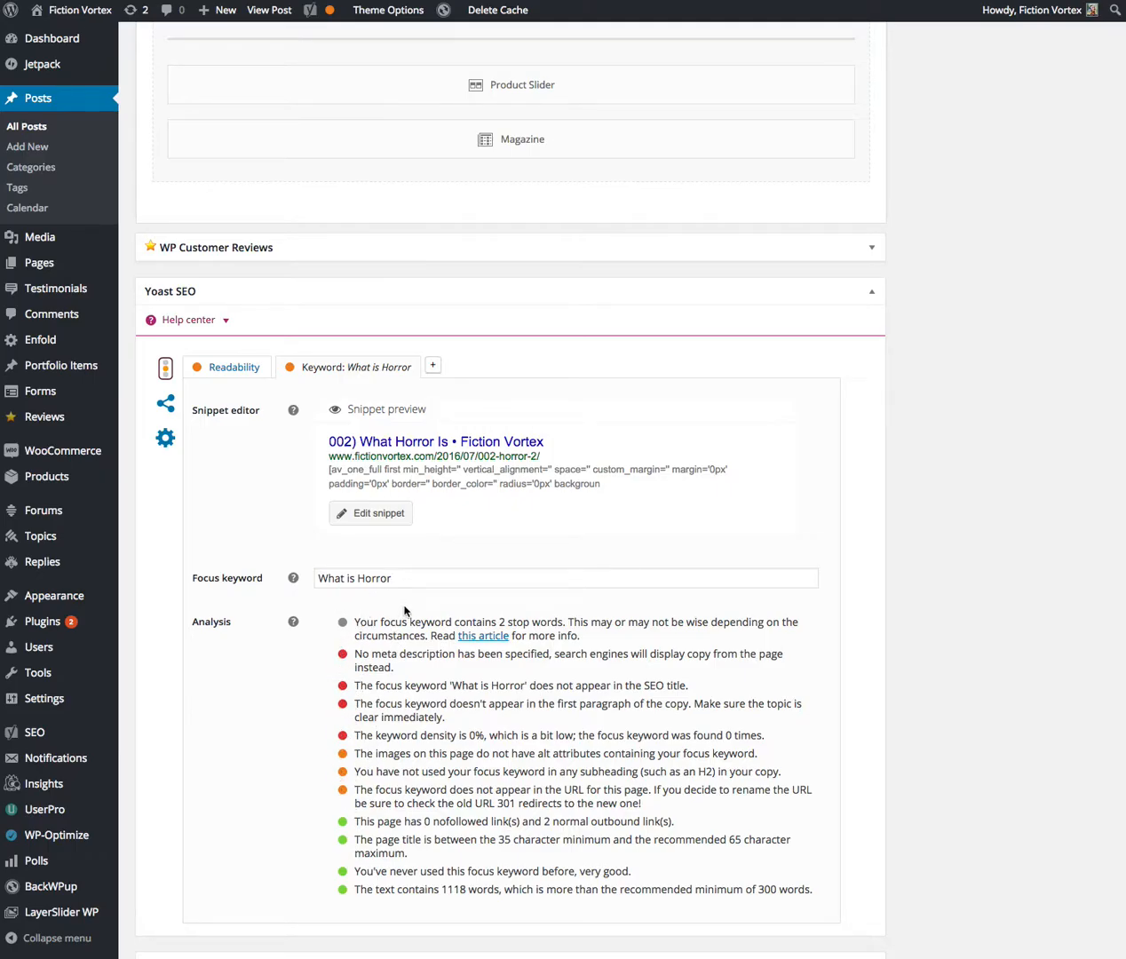
pyautogui.moveTo(358, 579); pyautogui.dragTo(316, 579)
pyautogui.press('BackSpace')
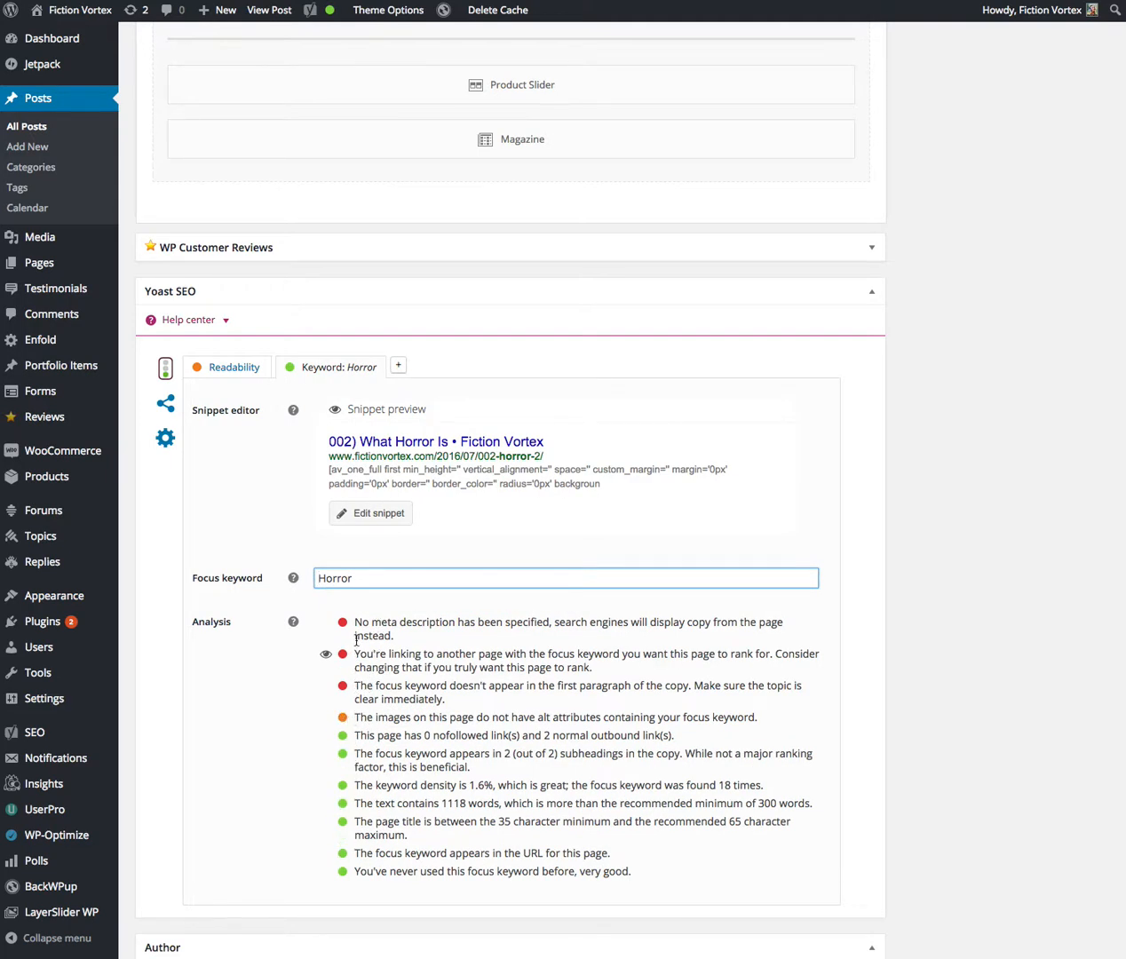
# Check the post's author selection, add the tag "horror" and update the post
pyautogui.scroll(-6, 398, 578)
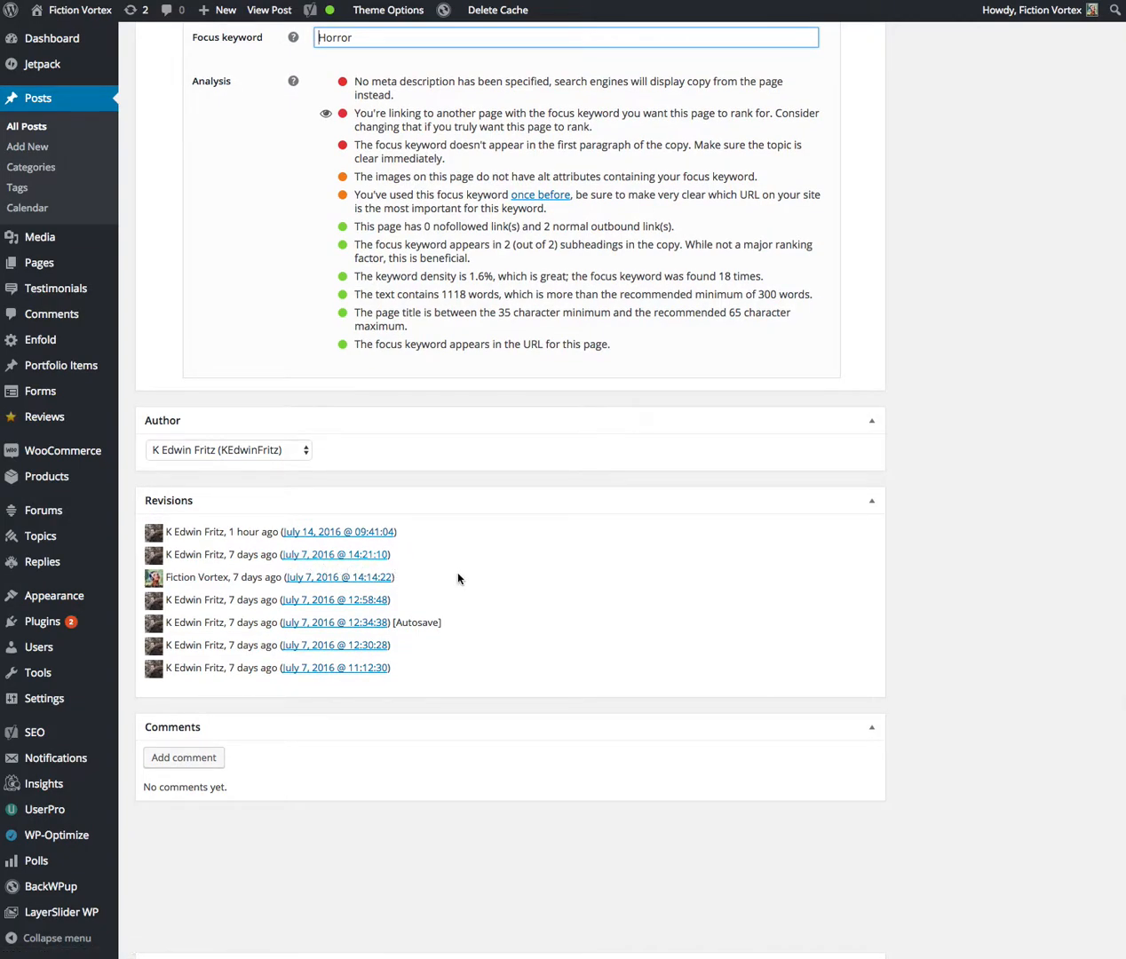
pyautogui.click(308, 453)
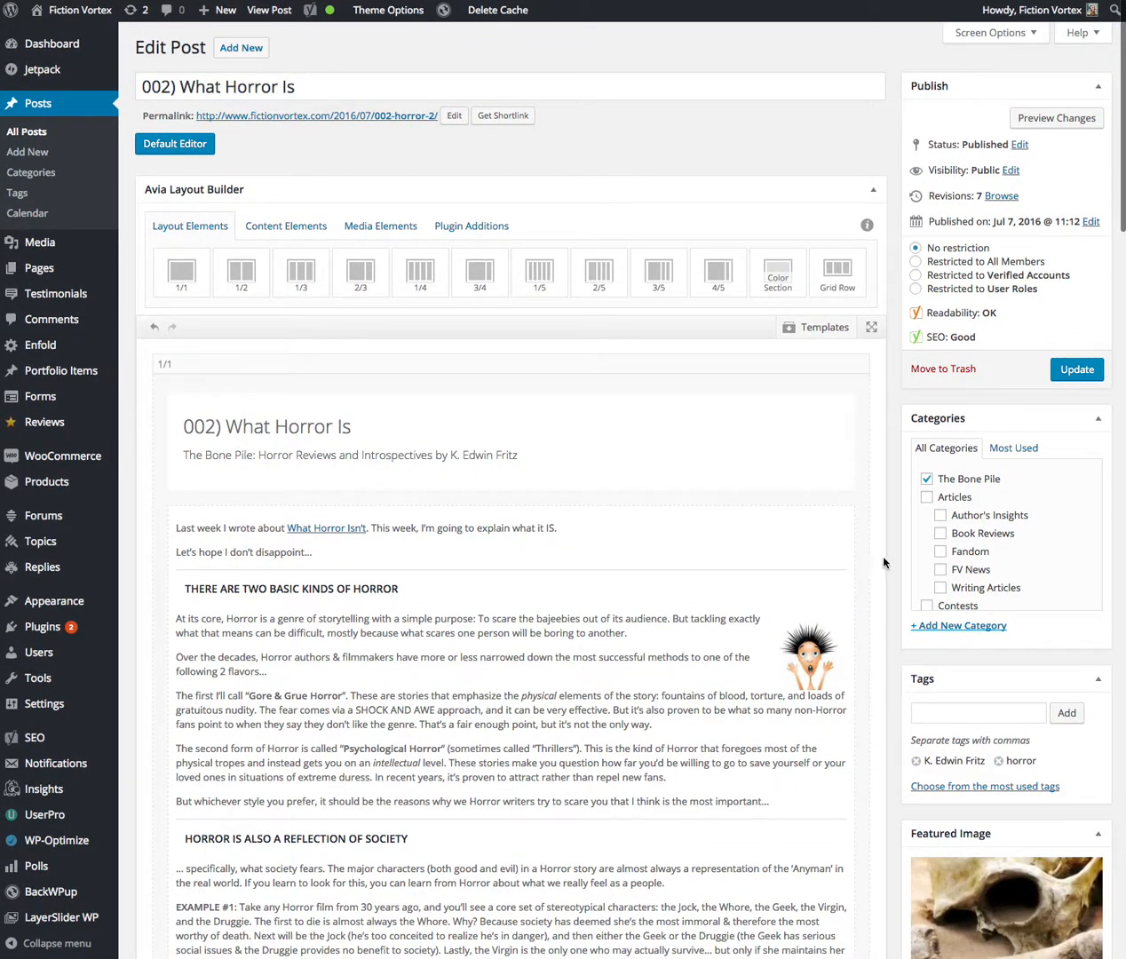
pyautogui.moveTo(869, 513)
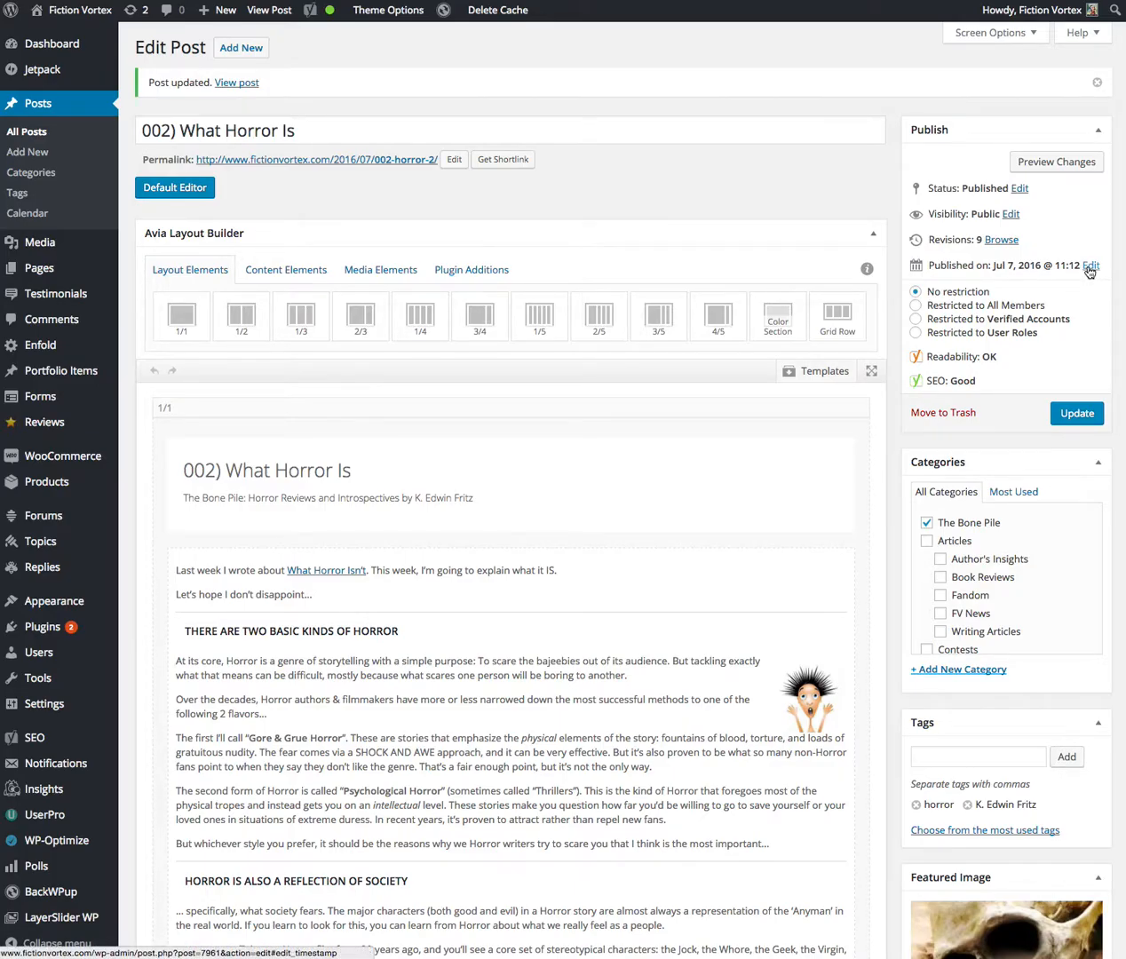
# Examine the Yoast SEO keyword analysis and readability analysis of the updated post
pyautogui.scroll(-1, 894, 295)
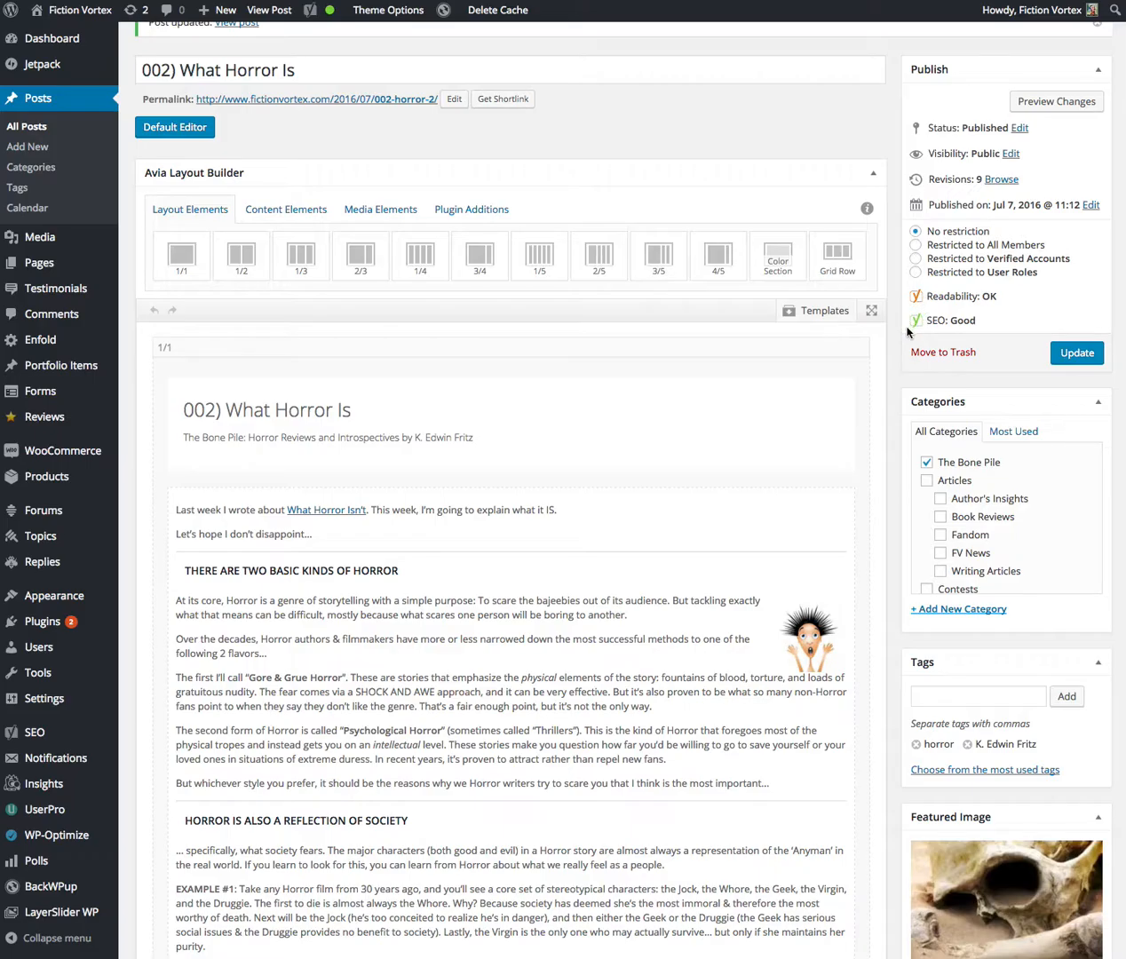
pyautogui.scroll(-20, 907, 332)
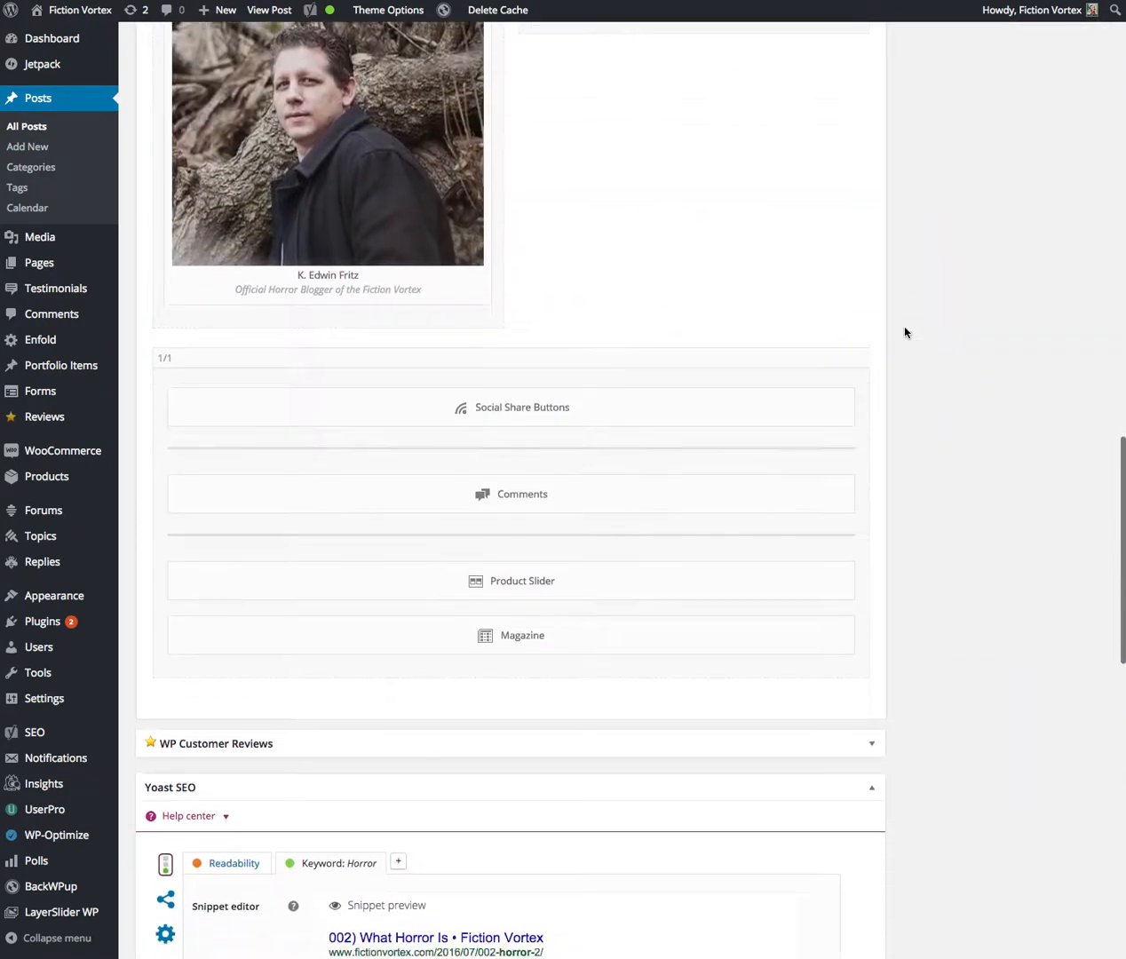
pyautogui.scroll(-1, 906, 332)
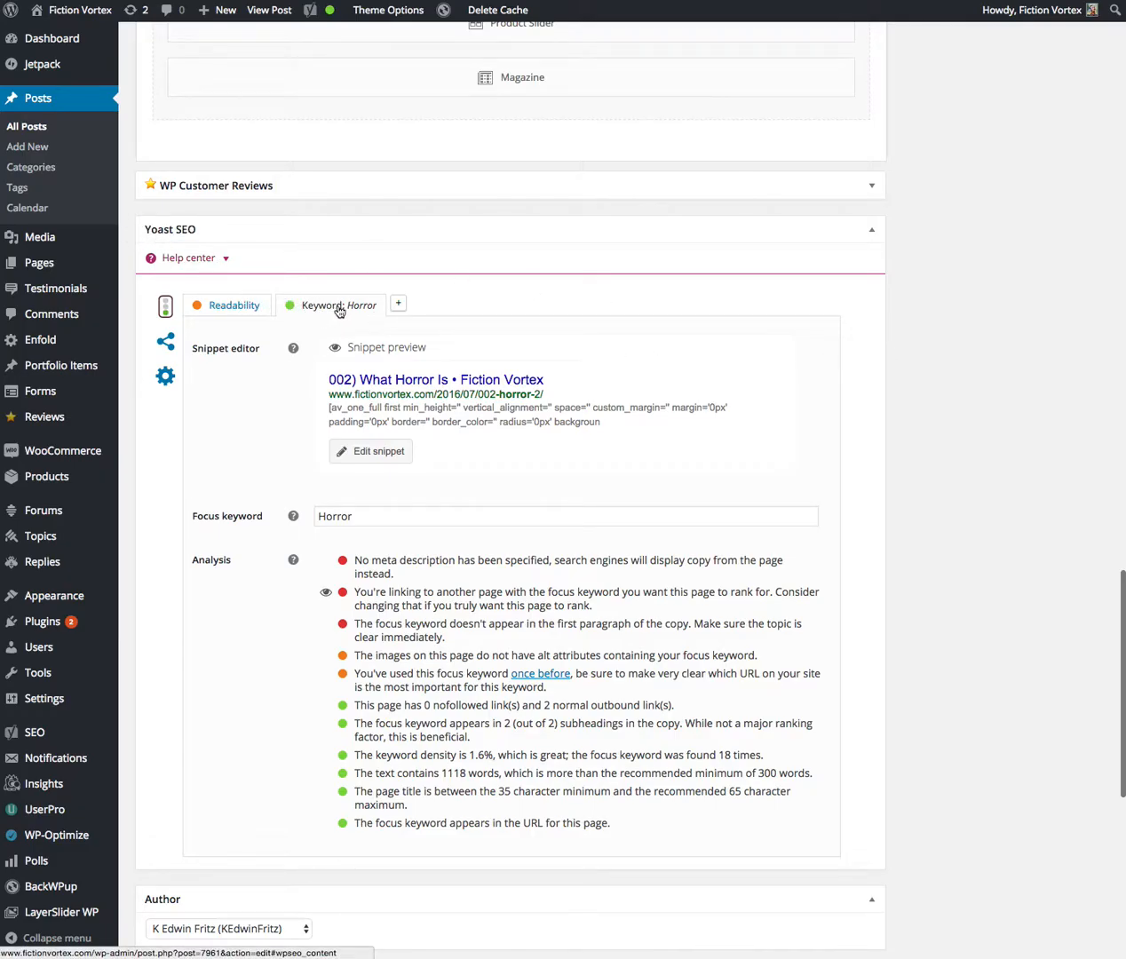
pyautogui.click(239, 312)
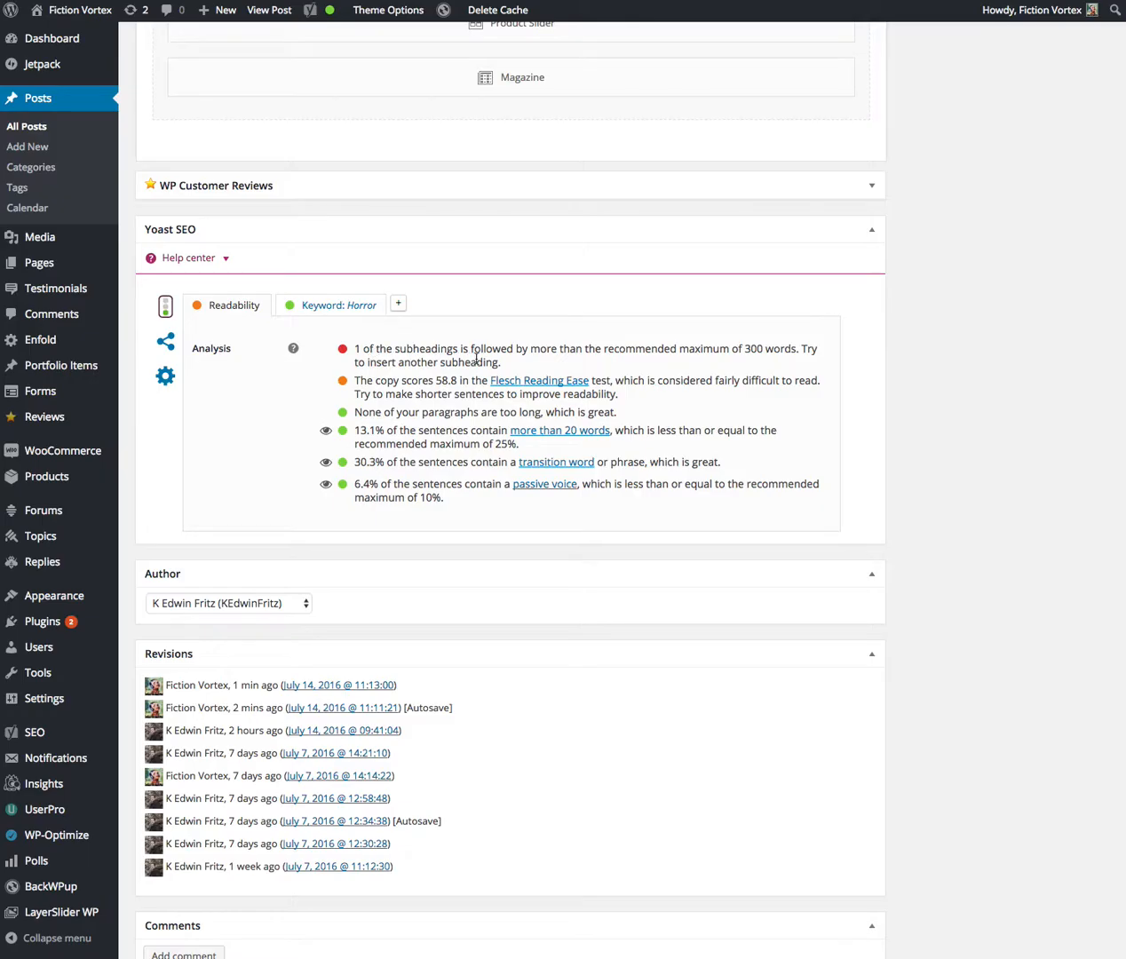
pyautogui.scroll(15, 471, 364)
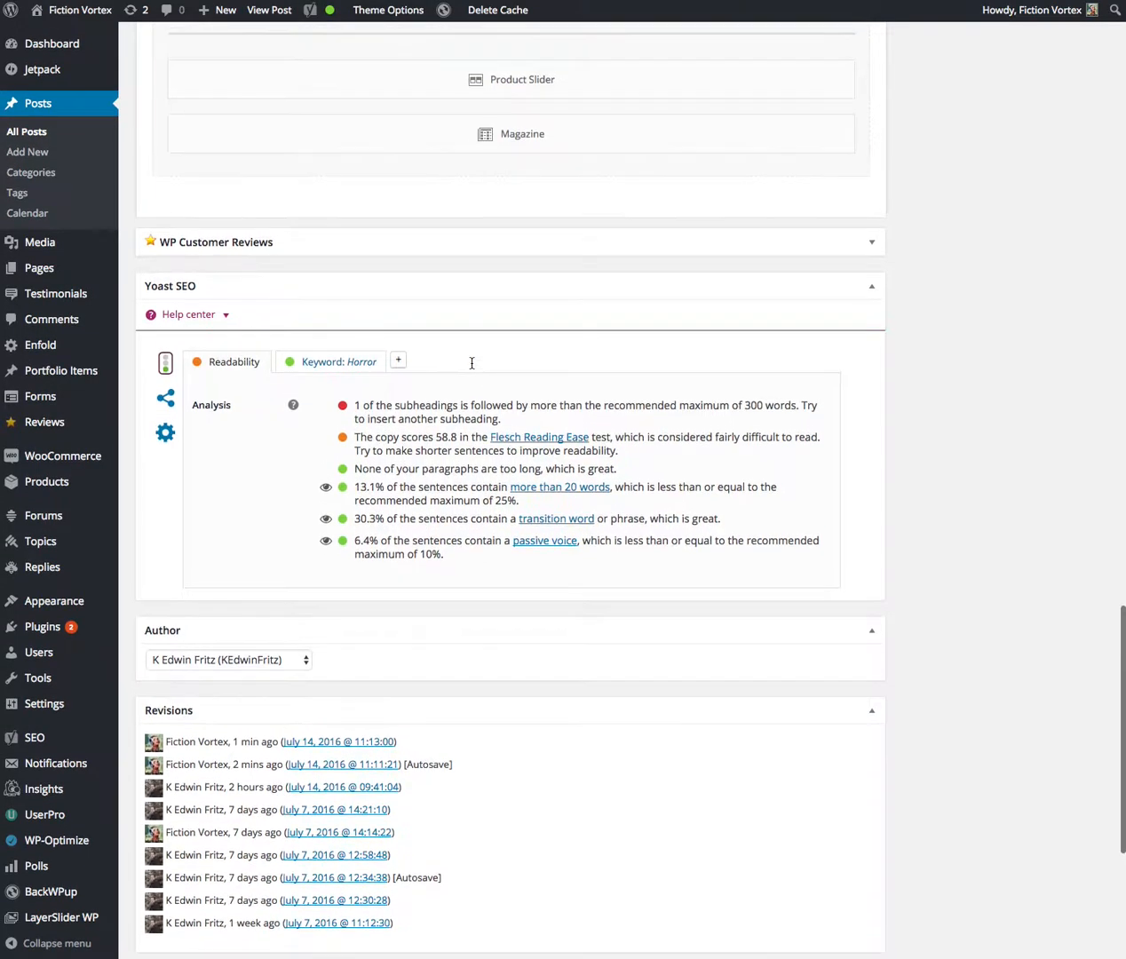
pyautogui.scroll(7, 471, 369)
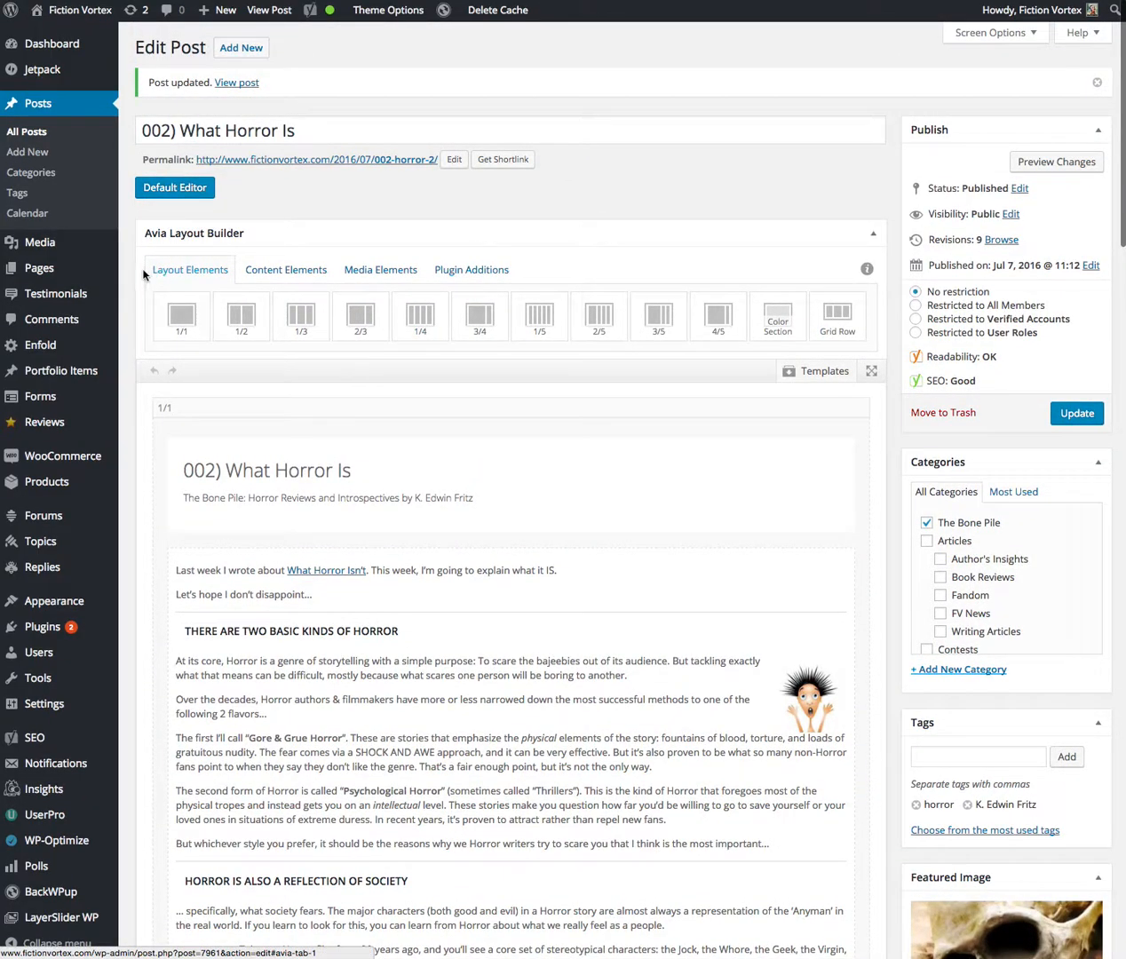
# Look over the post's heading and text block in the layout builder and view the updated post on the live site
pyautogui.scroll(-3, 124, 281)
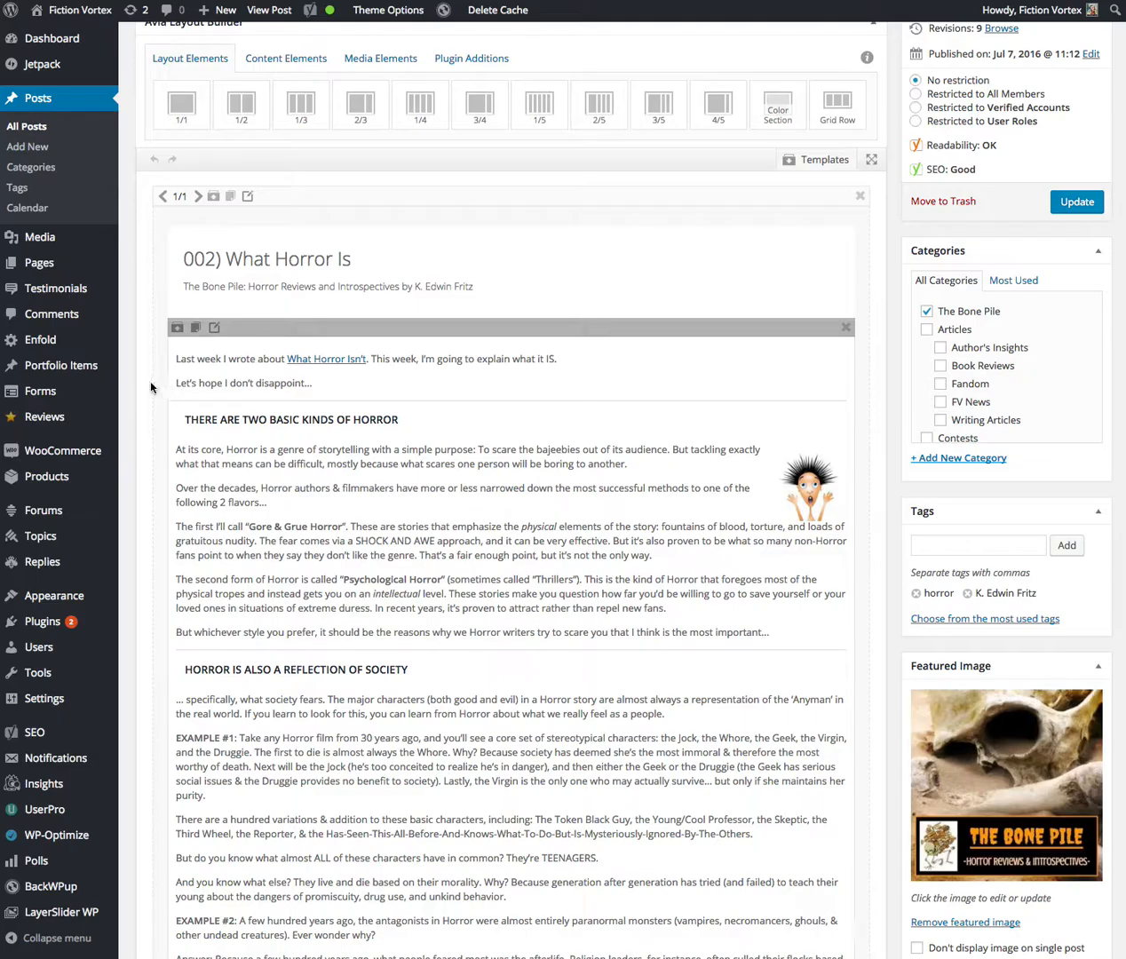
pyautogui.scroll(3, 143, 387)
pyautogui.scroll(2, 143, 387)
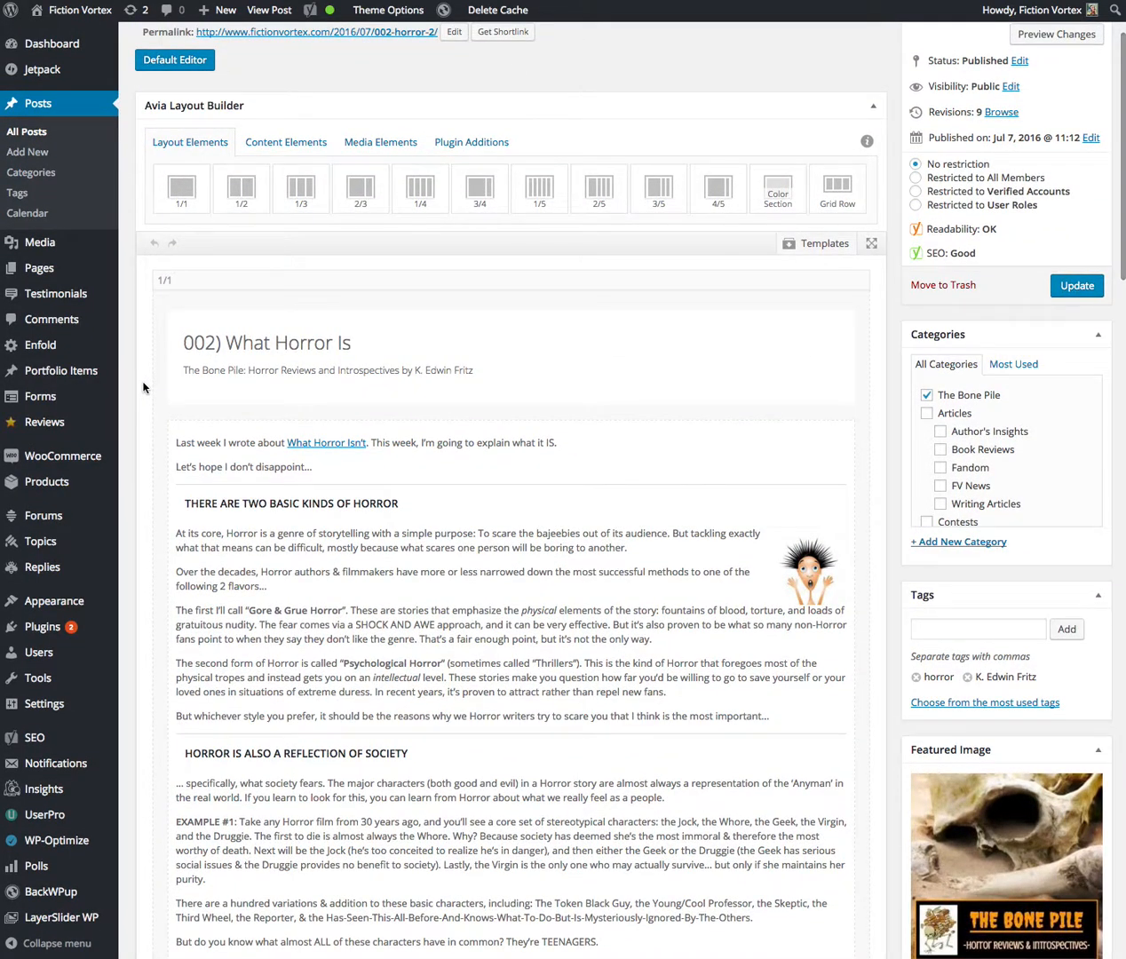
pyautogui.scroll(-10, 143, 387)
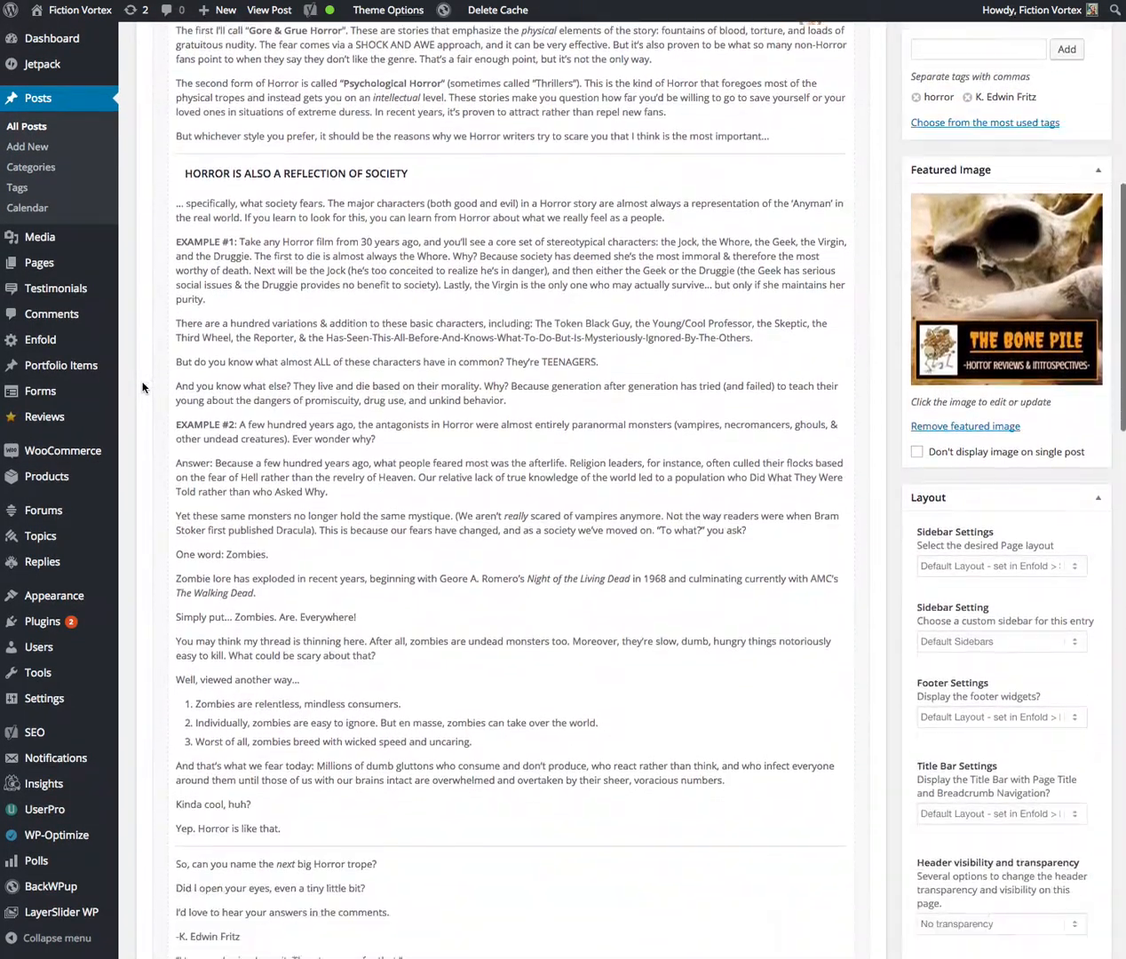
pyautogui.scroll(5, 143, 387)
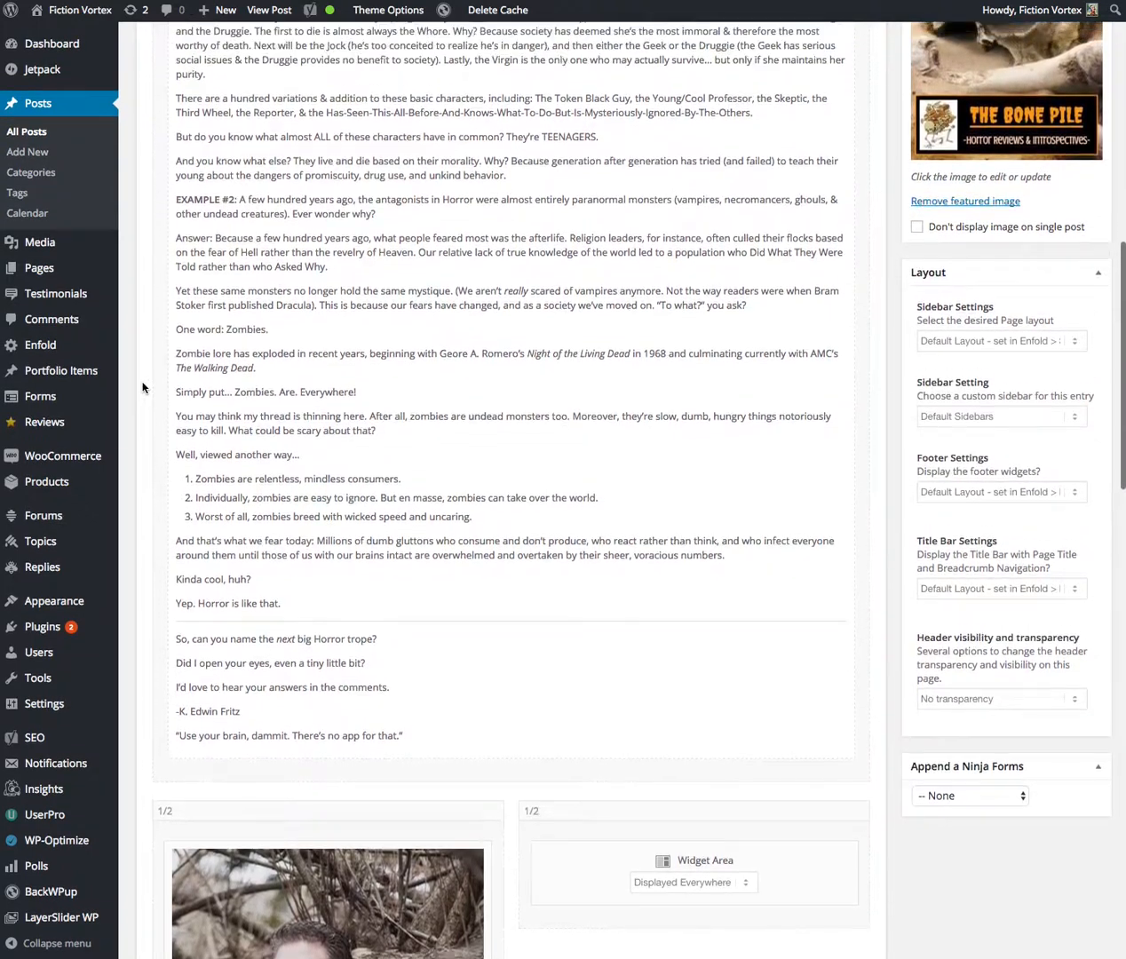
pyautogui.scroll(7, 143, 387)
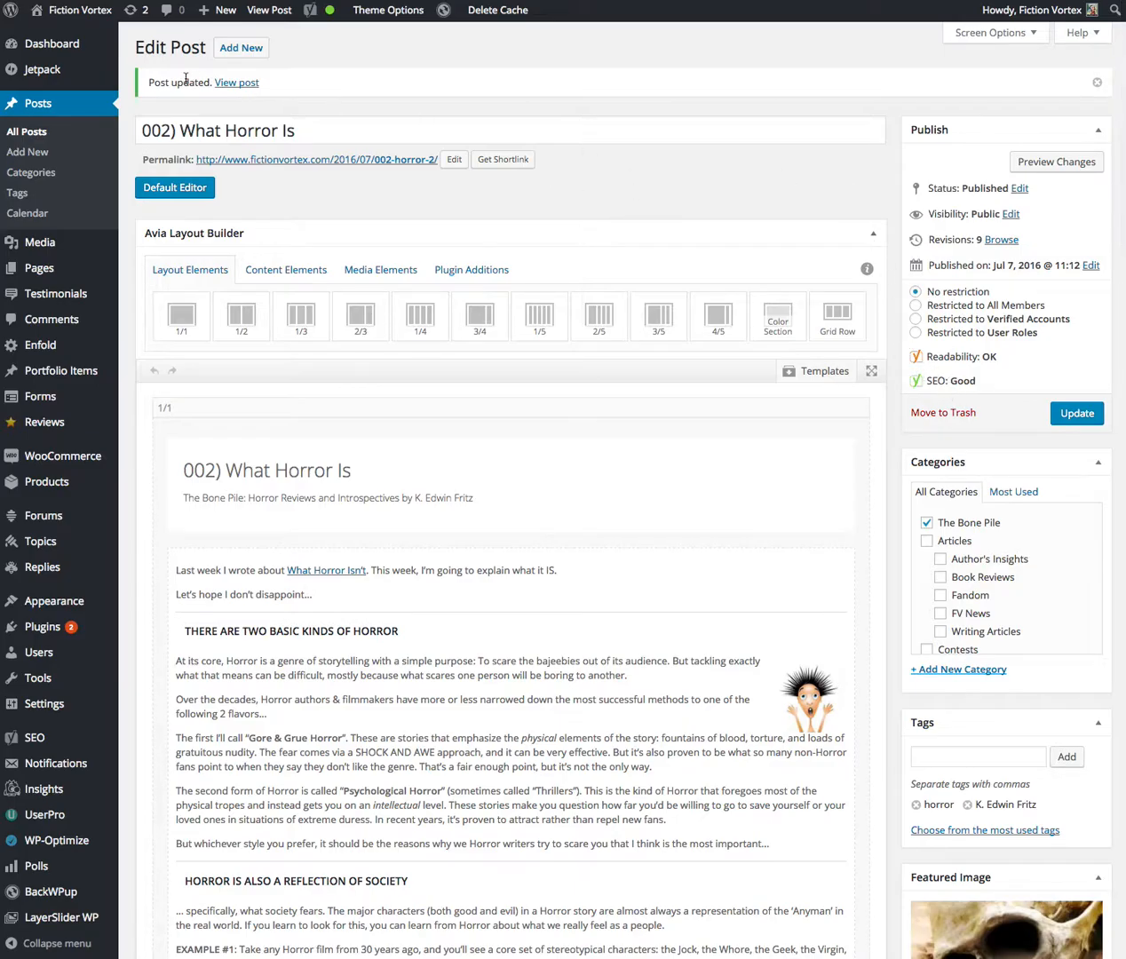
pyautogui.click(233, 83)
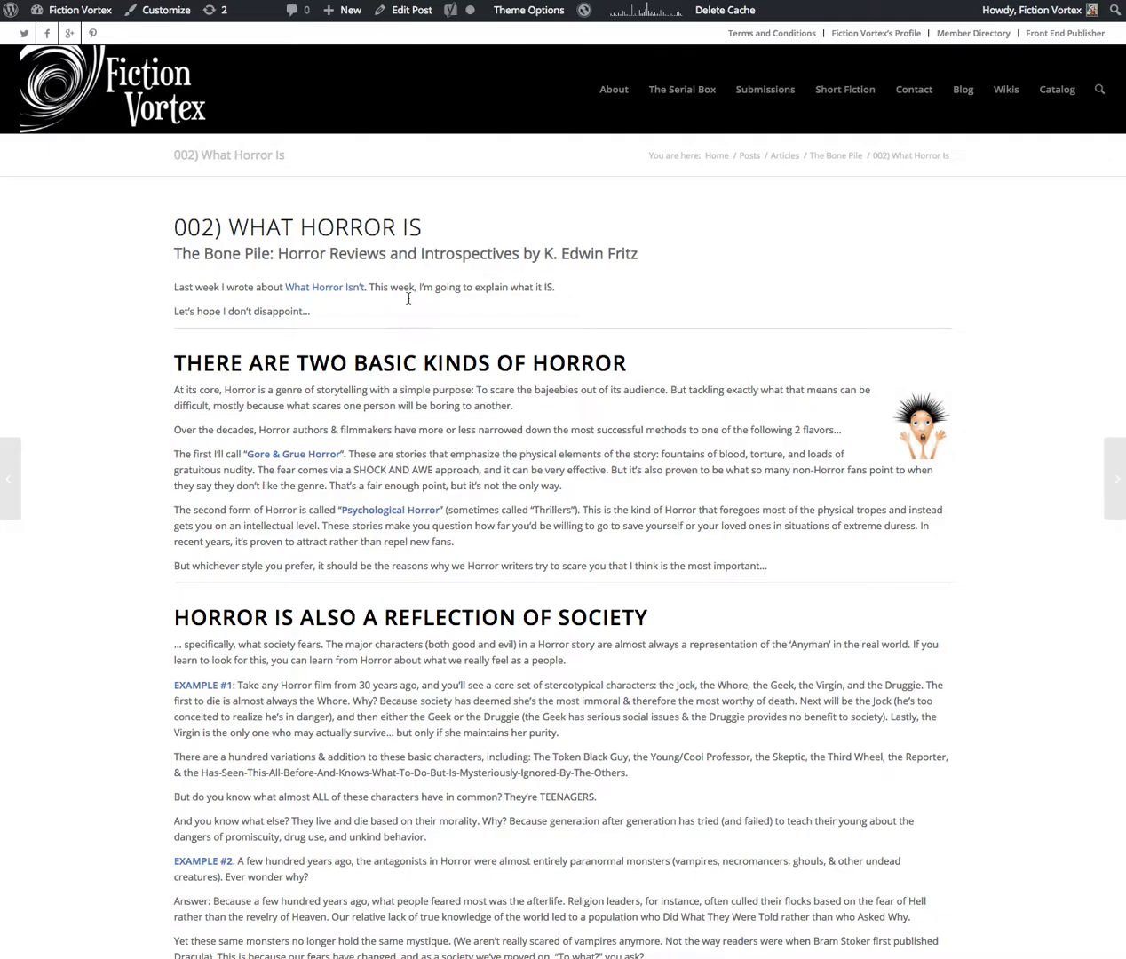
# Review the live post's body text, author photo and bio, FV Insider widget and share buttons
pyautogui.scroll(-5, 413, 293)
pyautogui.scroll(-10, 404, 303)
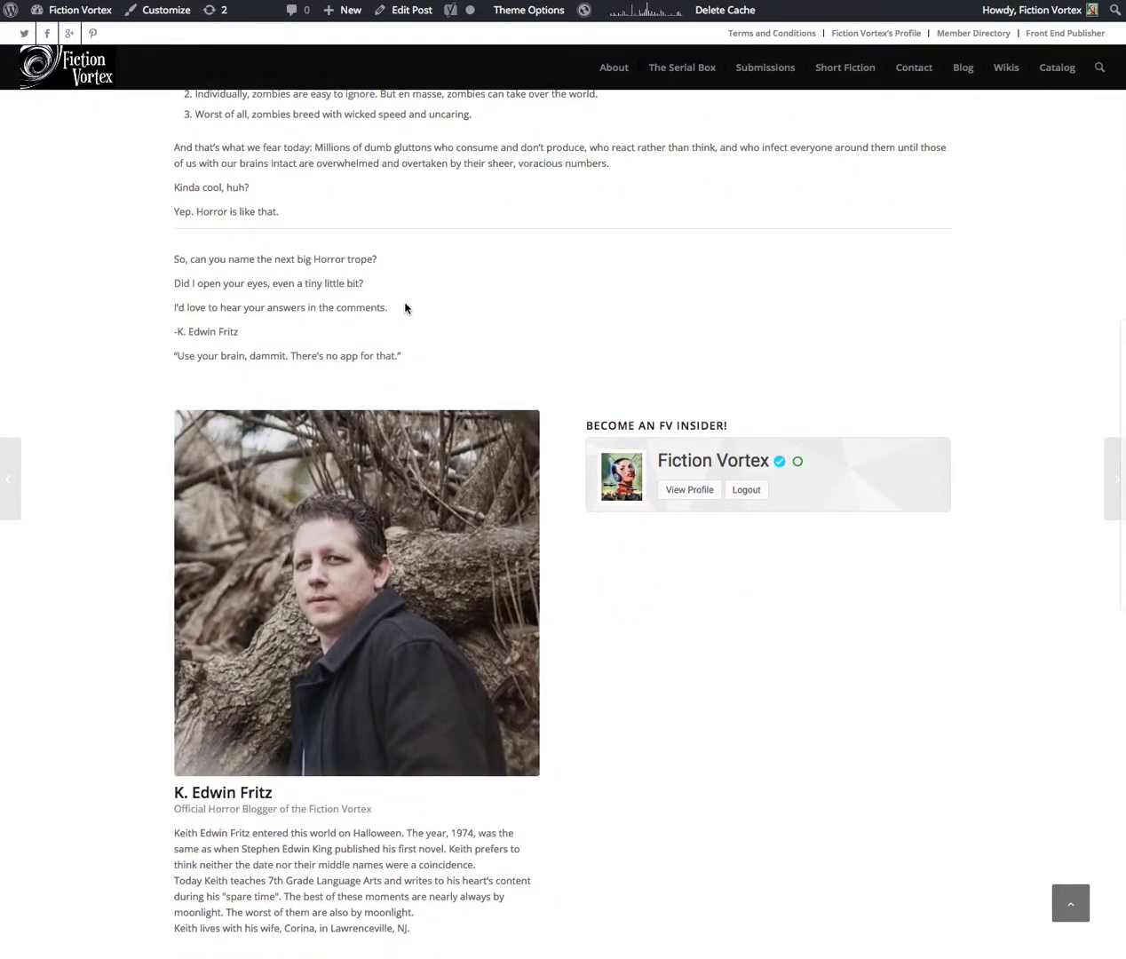
pyautogui.scroll(-3, 404, 308)
pyautogui.moveTo(302, 325)
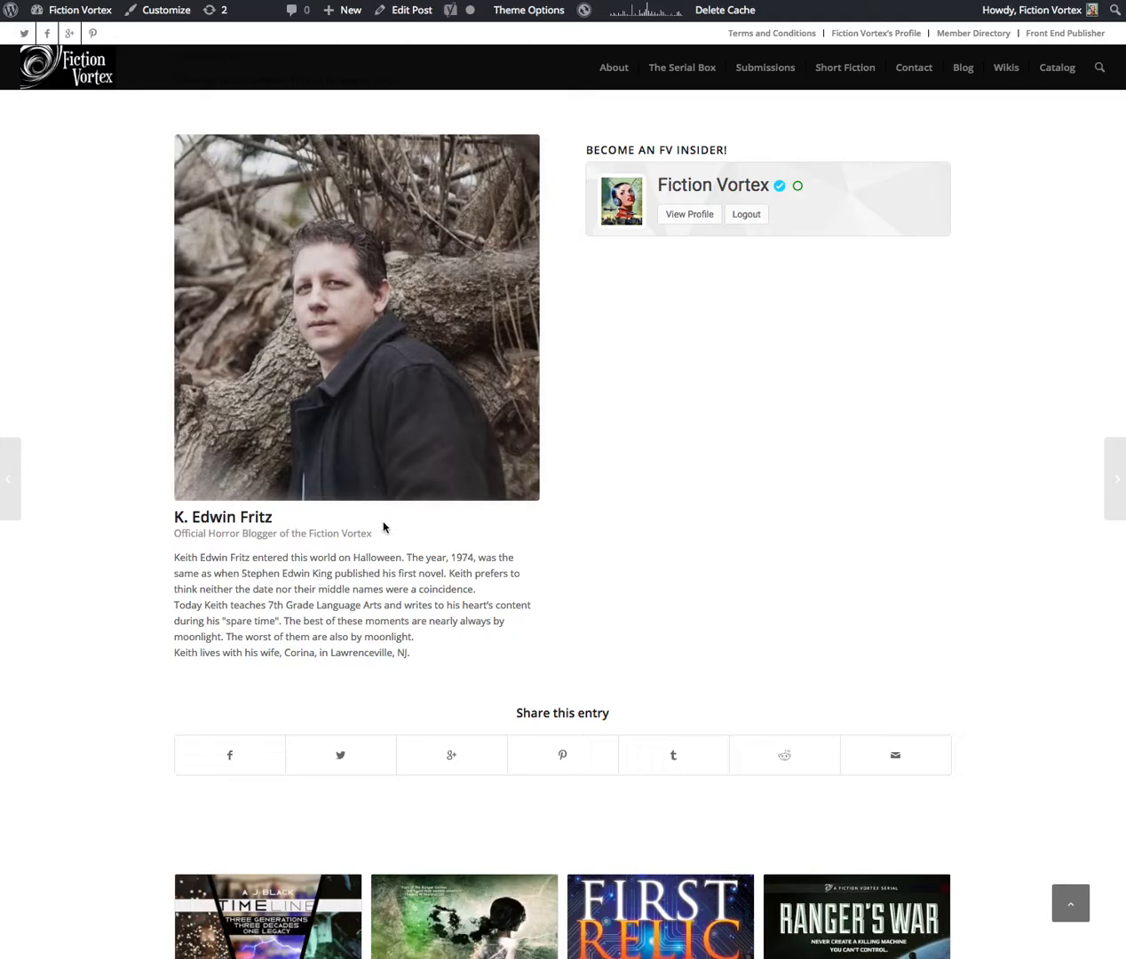
pyautogui.scroll(-1, 643, 462)
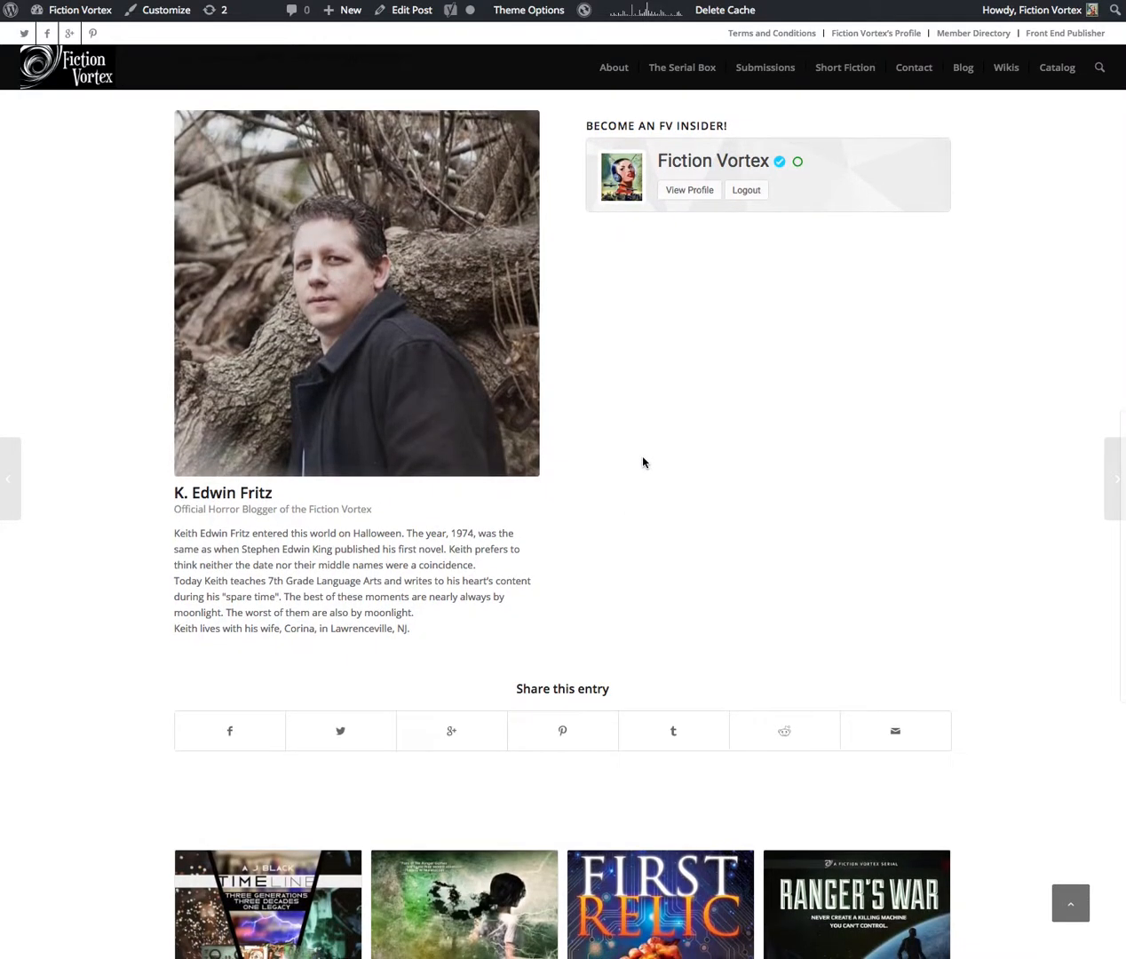
pyautogui.scroll(3, 659, 318)
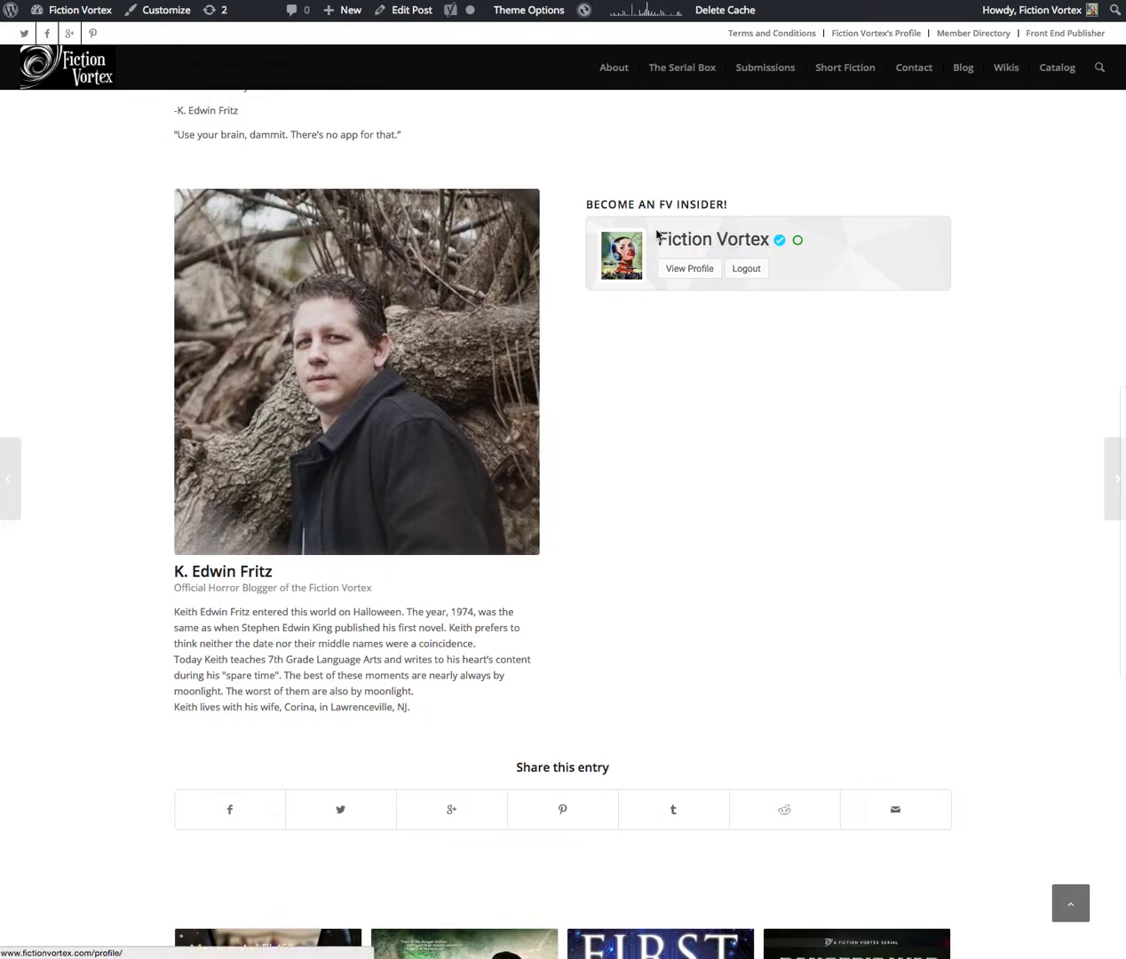
pyautogui.scroll(-10, 663, 426)
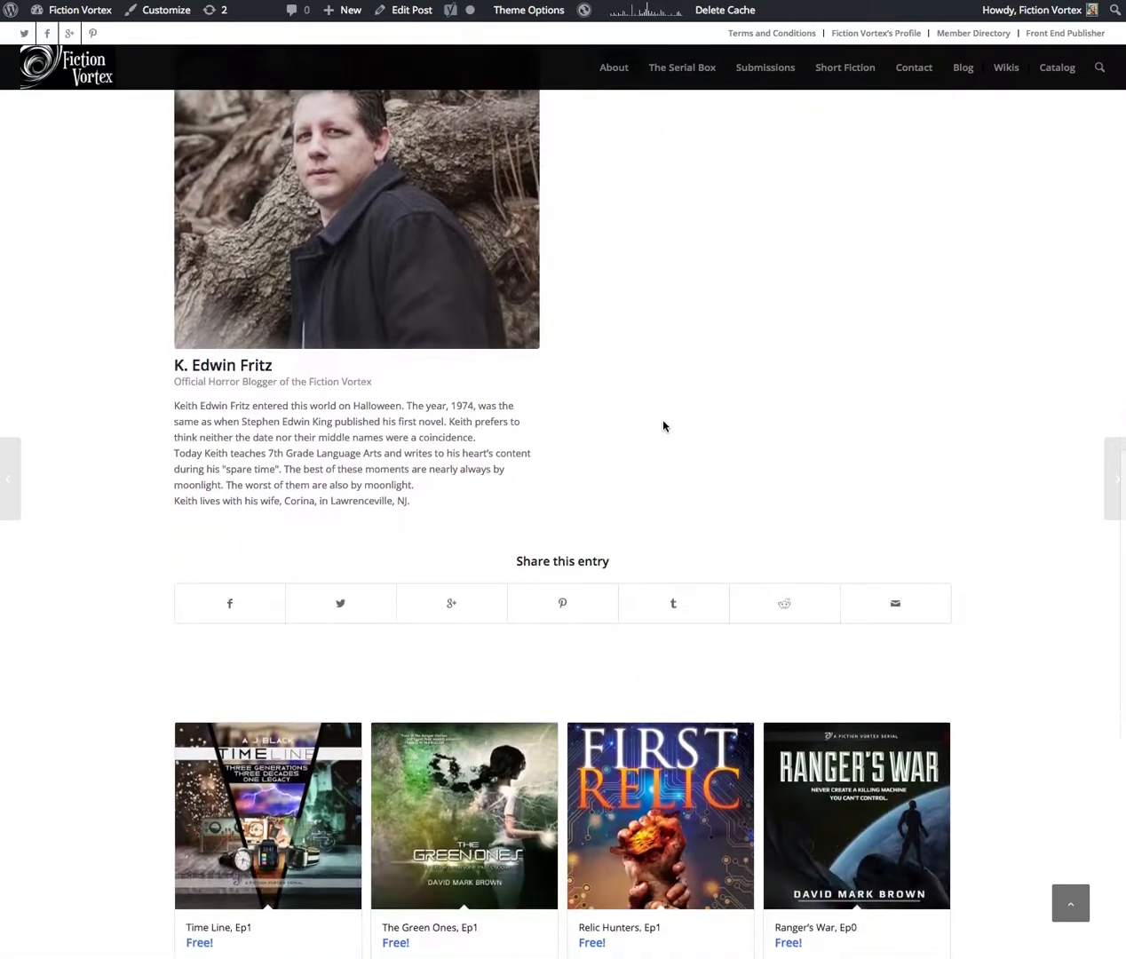
# Page through the product slider by two sets and examine the list of recent blog posts below it
pyautogui.scroll(-4, 586, 479)
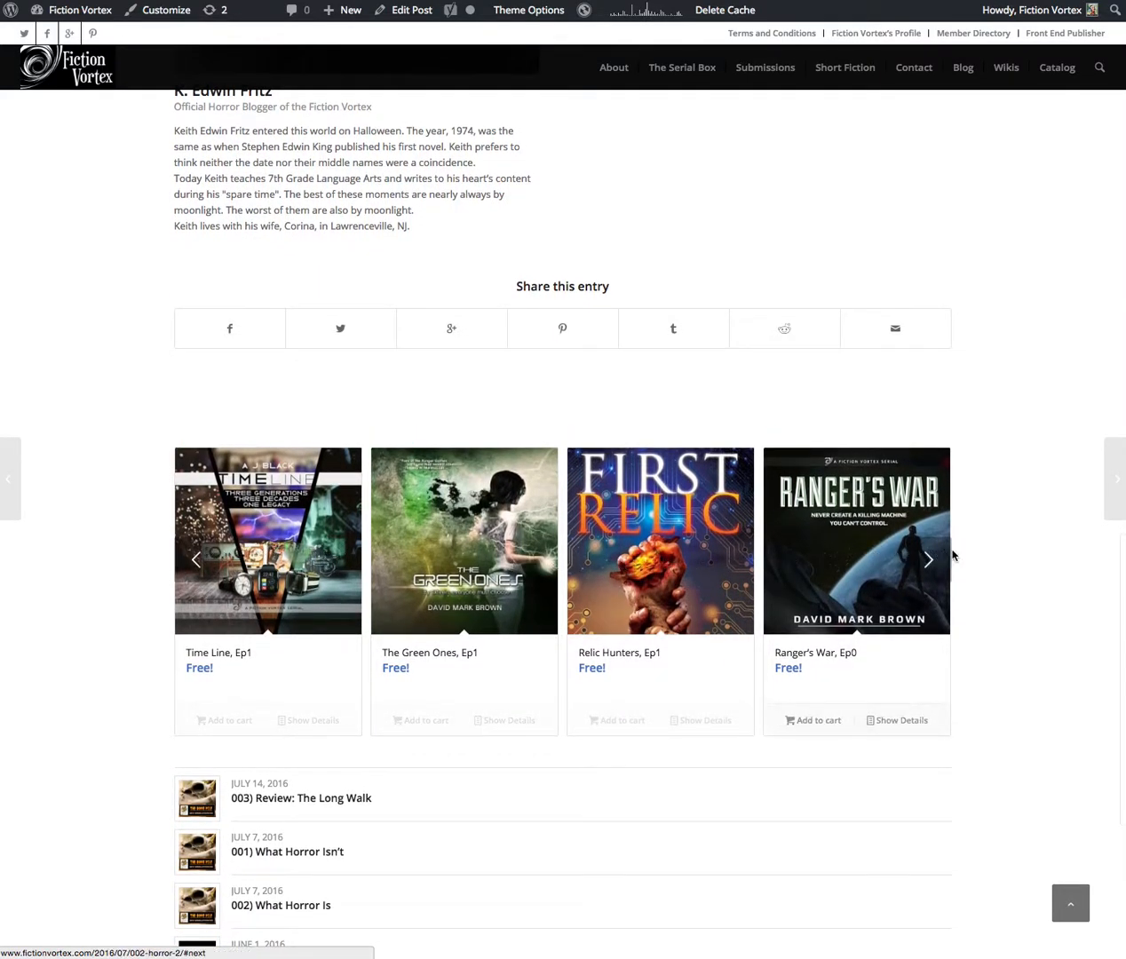
pyautogui.click(929, 561)
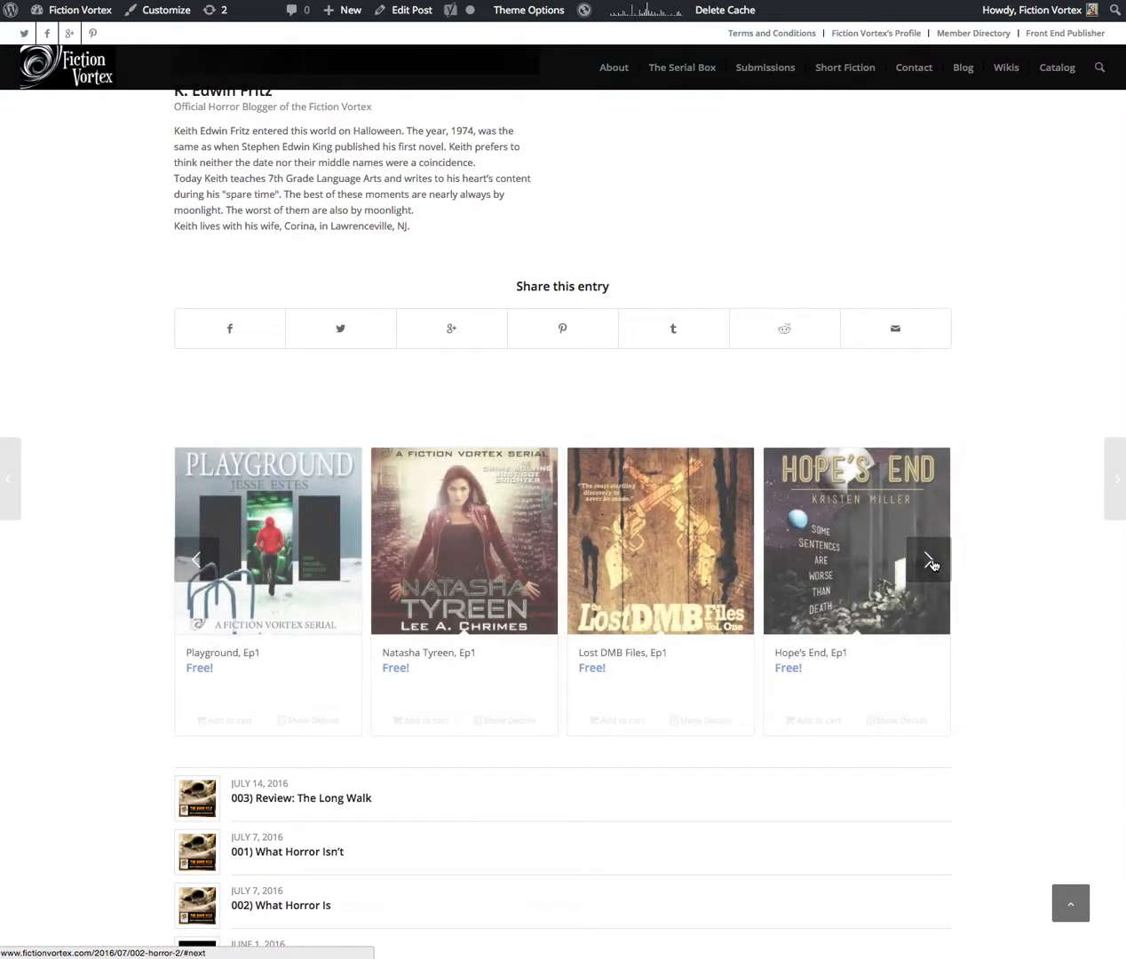
pyautogui.scroll(-6, 853, 557)
pyautogui.scroll(-1, 771, 552)
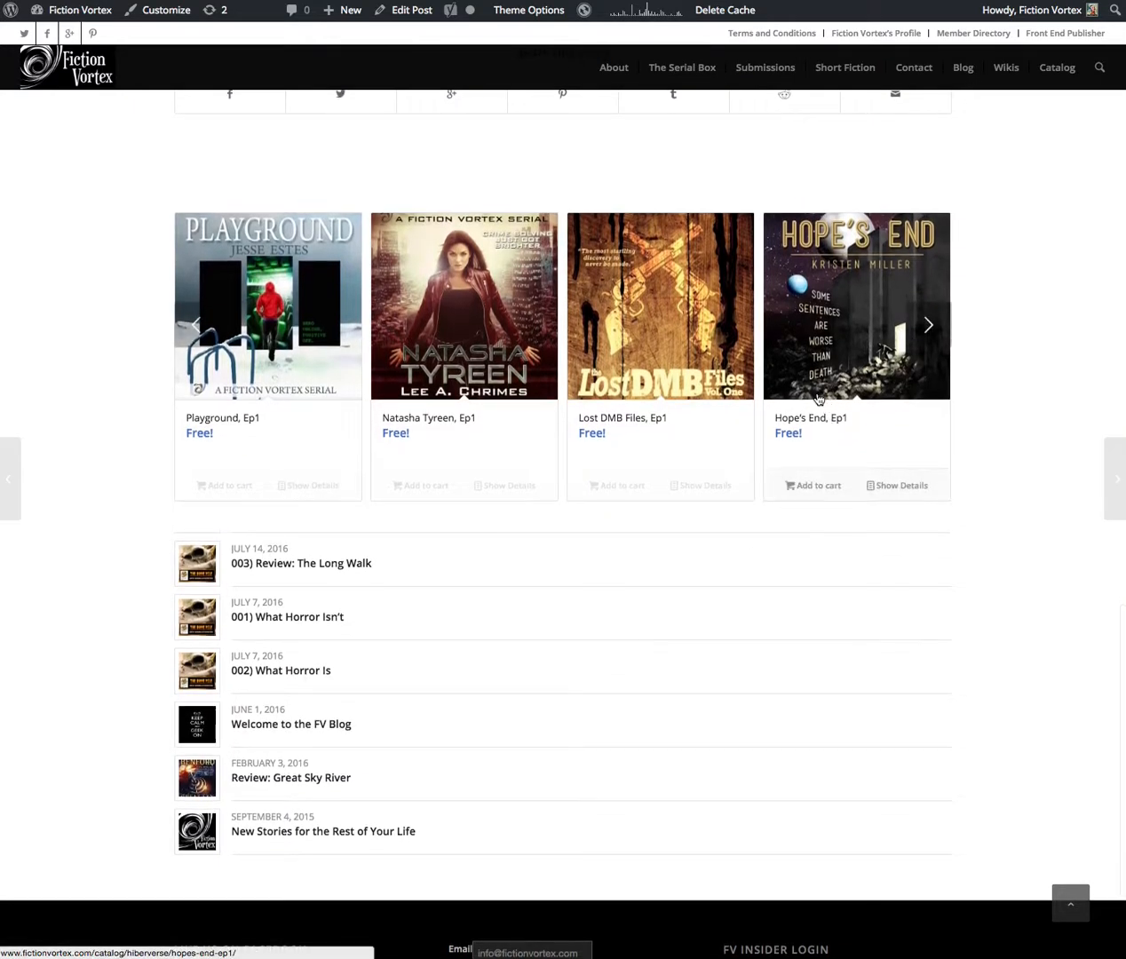
pyautogui.click(928, 327)
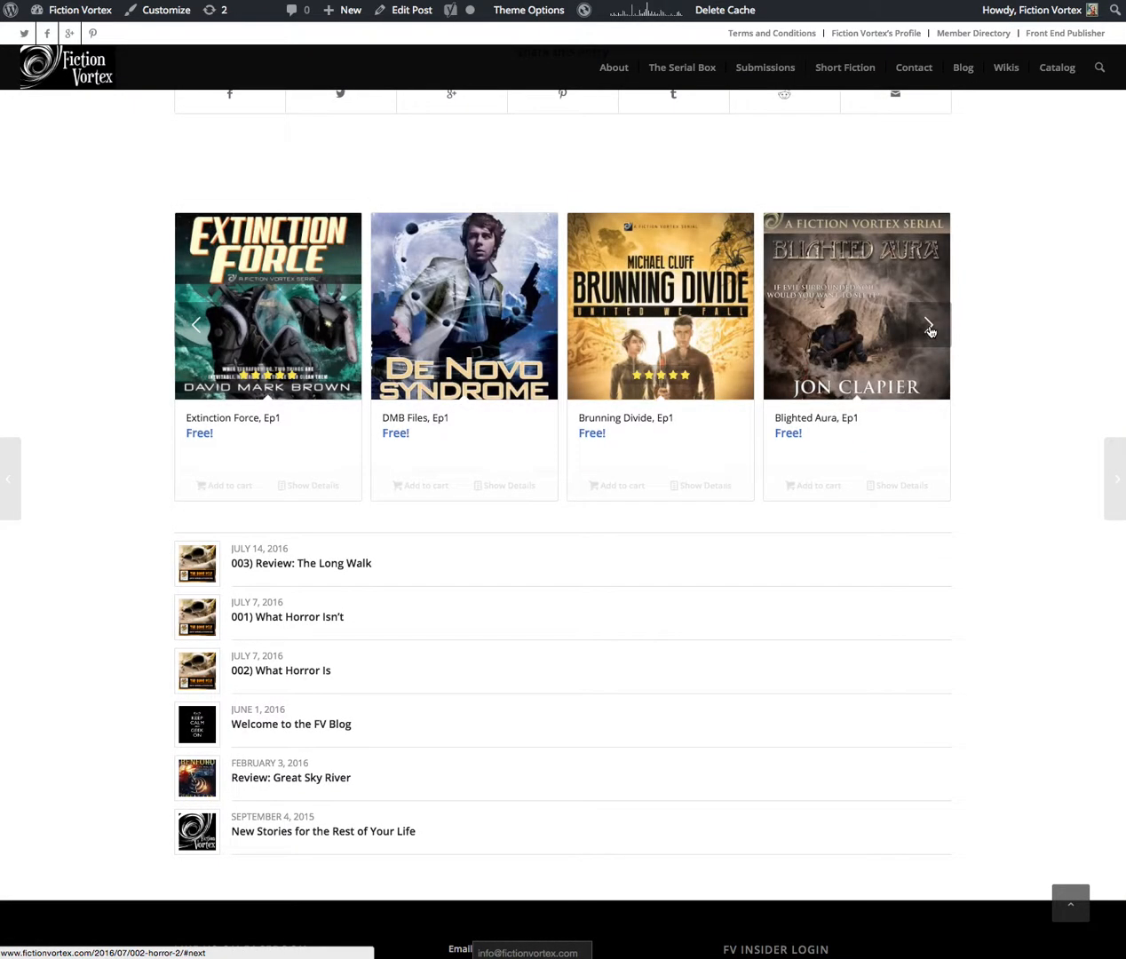
pyautogui.scroll(-5, 148, 347)
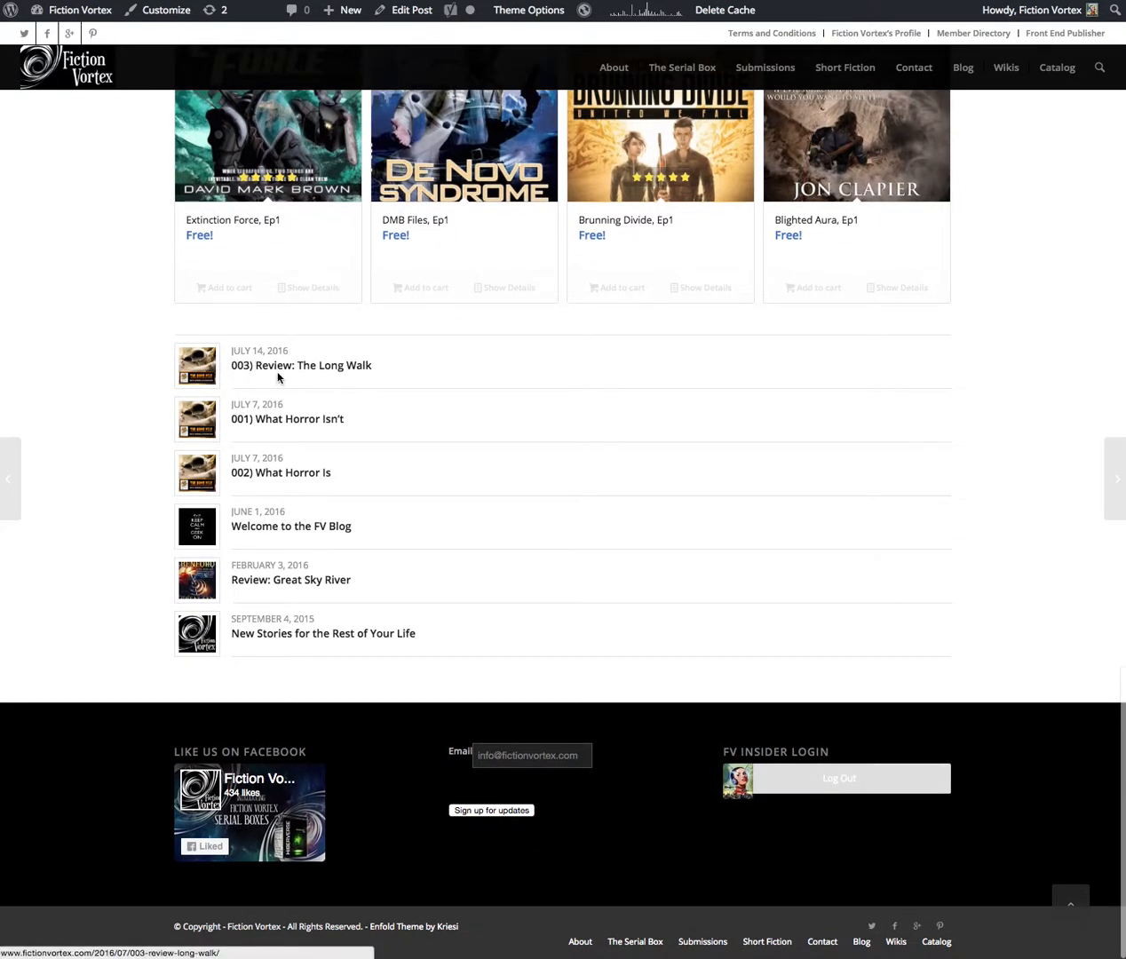